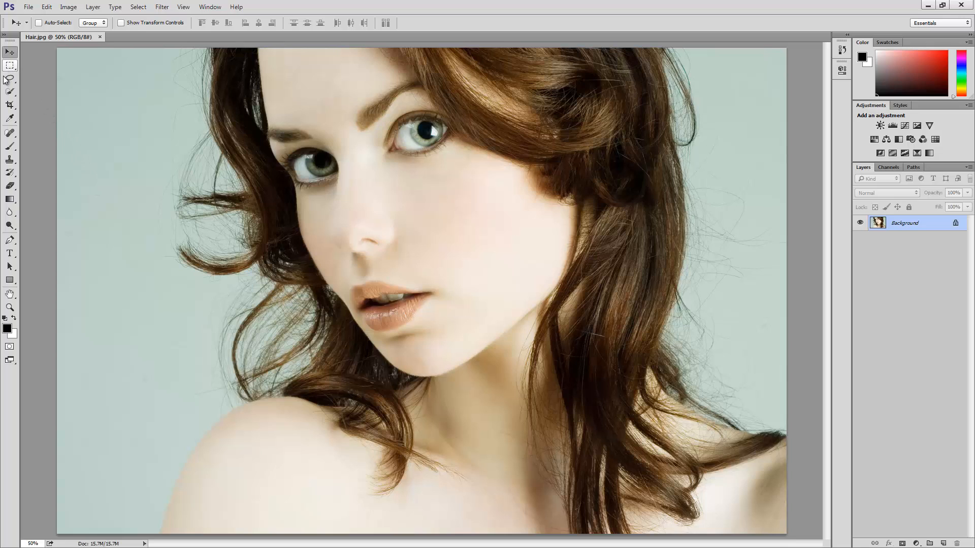
- Select the hair on the left side of the face with the Quick Selection tool, including its loose outer strands
left_click(9, 93)
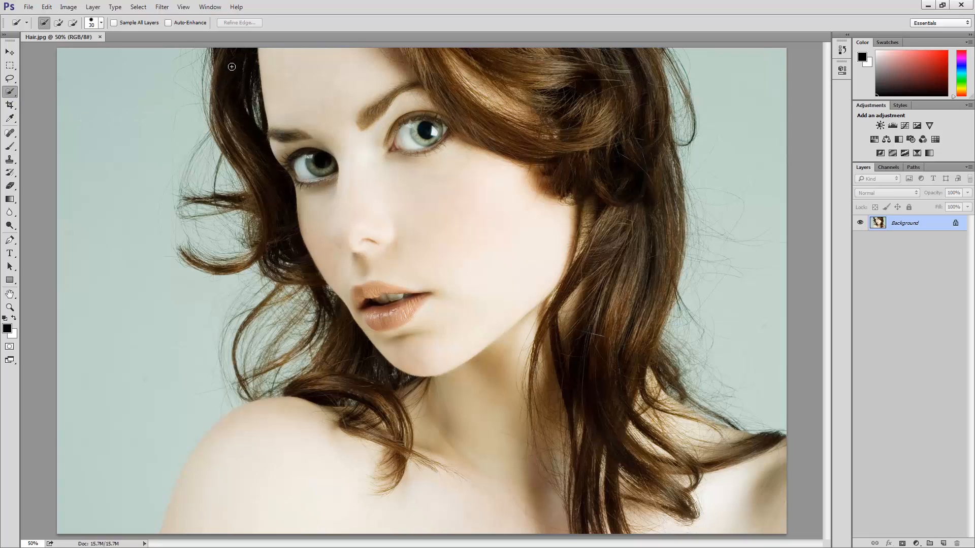
mouse_move(230, 69)
left_mouse_down()
mouse_move(226, 121)
mouse_move(254, 193)
mouse_move(255, 256)
mouse_move(283, 316)
mouse_move(282, 358)
mouse_move(411, 386)
mouse_move(391, 439)
mouse_move(395, 486)
mouse_move(416, 452)
mouse_move(440, 476)
mouse_move(455, 465)
mouse_move(471, 487)
mouse_move(412, 431)
mouse_move(425, 401)
mouse_move(479, 356)
mouse_move(530, 366)
mouse_move(537, 319)
mouse_move(535, 512)
mouse_move(503, 529)
mouse_move(455, 523)
mouse_move(571, 446)
mouse_move(553, 367)
mouse_move(562, 383)
mouse_move(405, 514)
mouse_move(467, 492)
mouse_move(463, 474)
mouse_move(426, 474)
mouse_move(442, 470)
mouse_move(457, 487)
mouse_move(445, 466)
mouse_move(459, 476)
mouse_move(432, 470)
mouse_move(447, 467)
mouse_move(441, 478)
left_mouse_up()
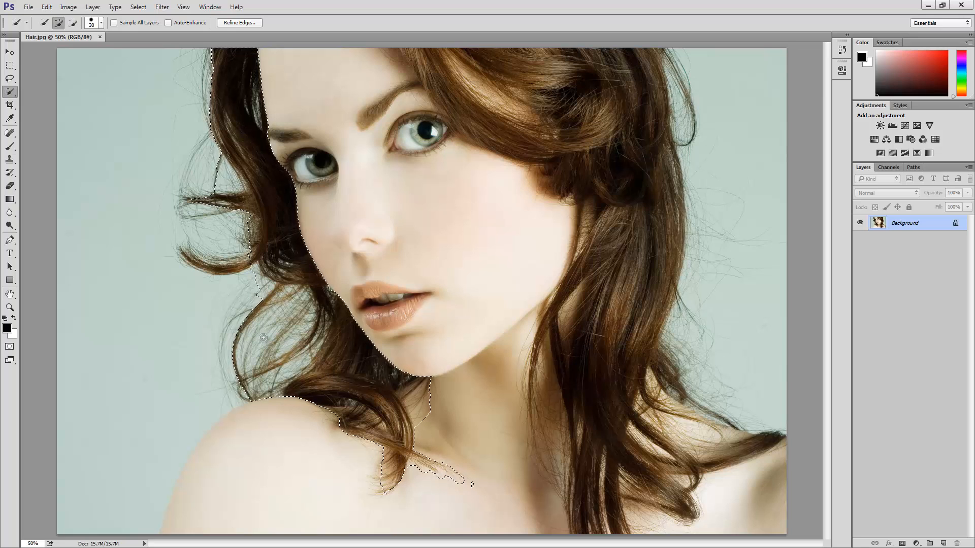
mouse_move(244, 294)
left_mouse_down()
mouse_move(236, 260)
mouse_move(213, 255)
mouse_move(189, 208)
mouse_move(204, 119)
mouse_move(186, 64)
left_mouse_up()
- Subtract the excess background and shoulder left of the hair, keeping a loose margin around the flyaway strands in the selection
key("alt")
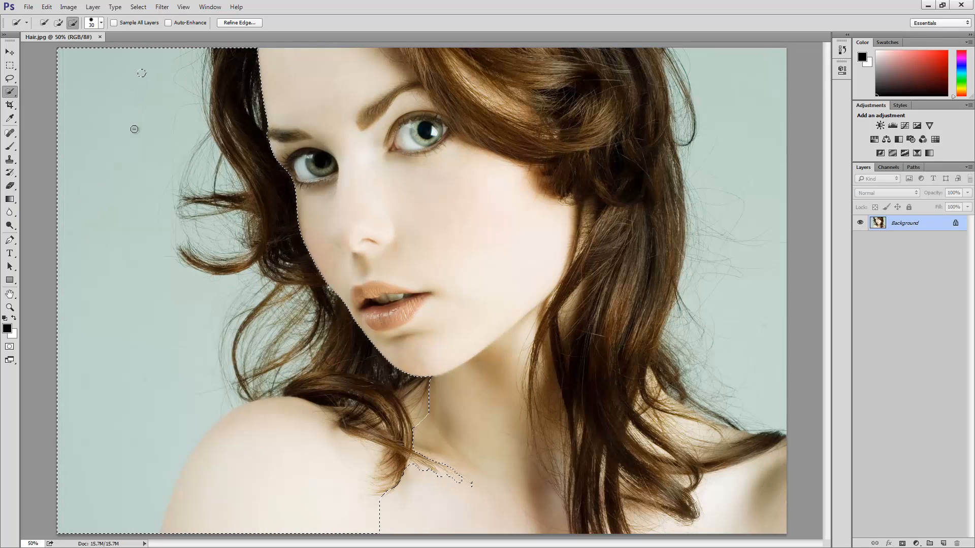
mouse_move(135, 126)
left_mouse_down()
mouse_move(140, 266)
mouse_move(119, 196)
mouse_move(152, 374)
mouse_move(131, 444)
left_mouse_up()
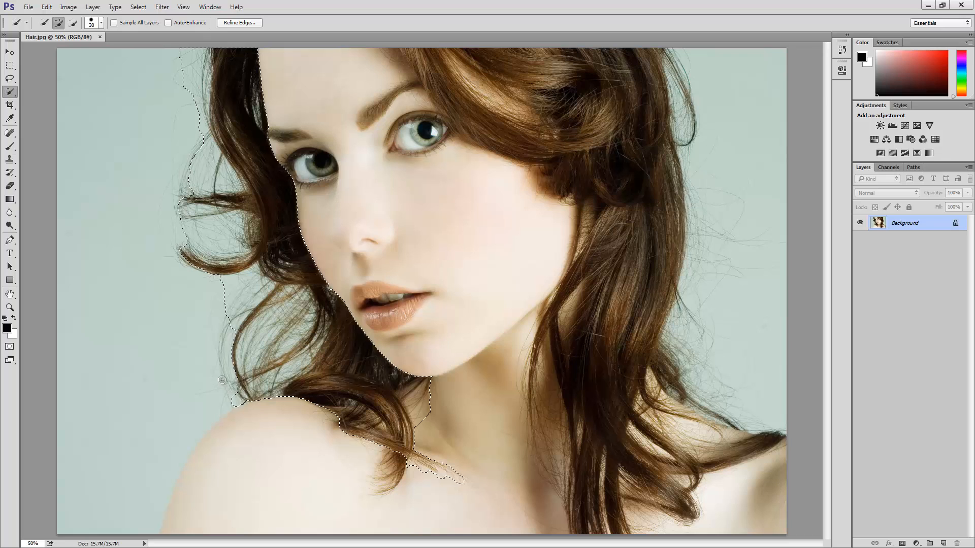
left_click_drag(222, 380, 232, 306)
key("alt")
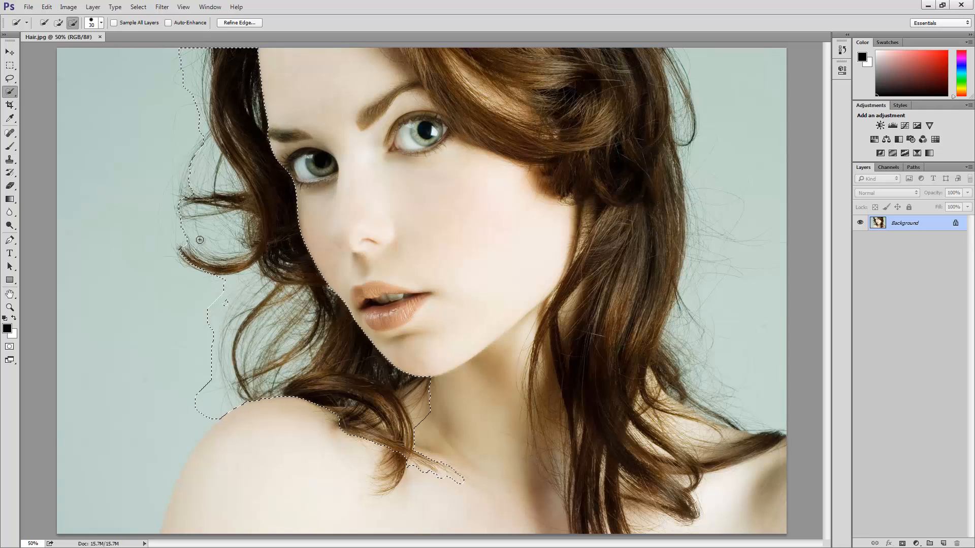
mouse_move(173, 230)
left_mouse_down()
mouse_move(174, 191)
mouse_move(197, 138)
left_mouse_up()
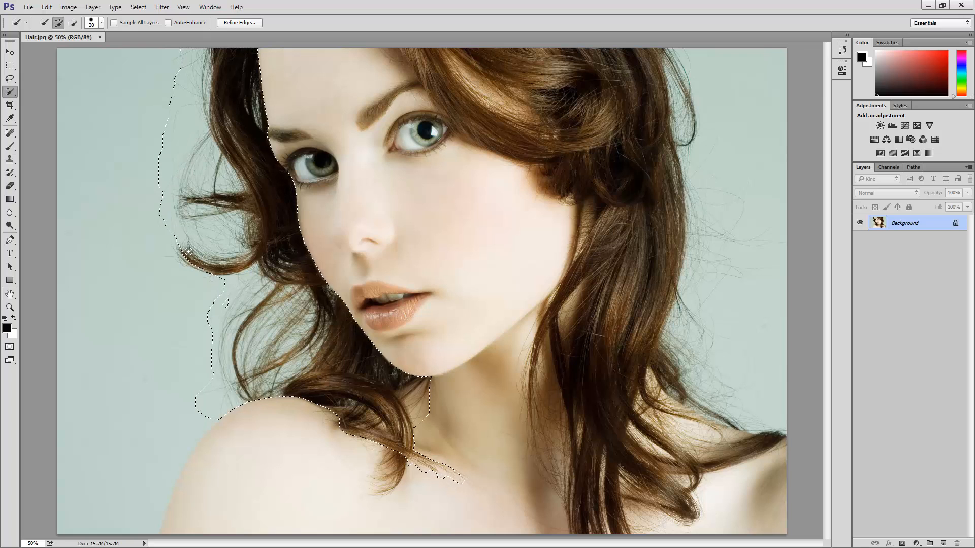
mouse_move(166, 230)
left_mouse_down()
mouse_move(182, 263)
mouse_move(231, 297)
left_mouse_up()
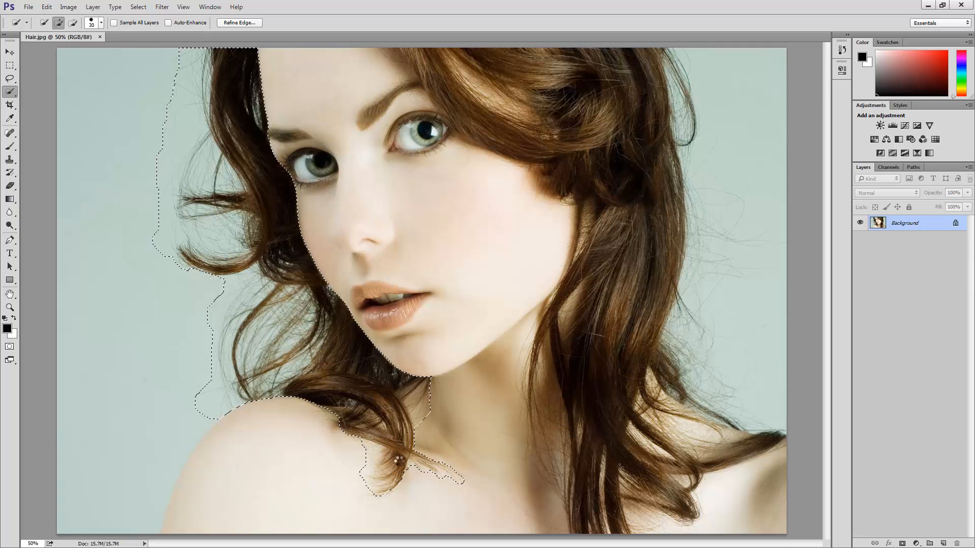
- Clean up the selection around the lower curl's tip and trim the spill beside the shoulder
mouse_move(376, 494)
left_mouse_down()
mouse_move(366, 492)
mouse_move(374, 496)
mouse_move(362, 511)
left_mouse_up()
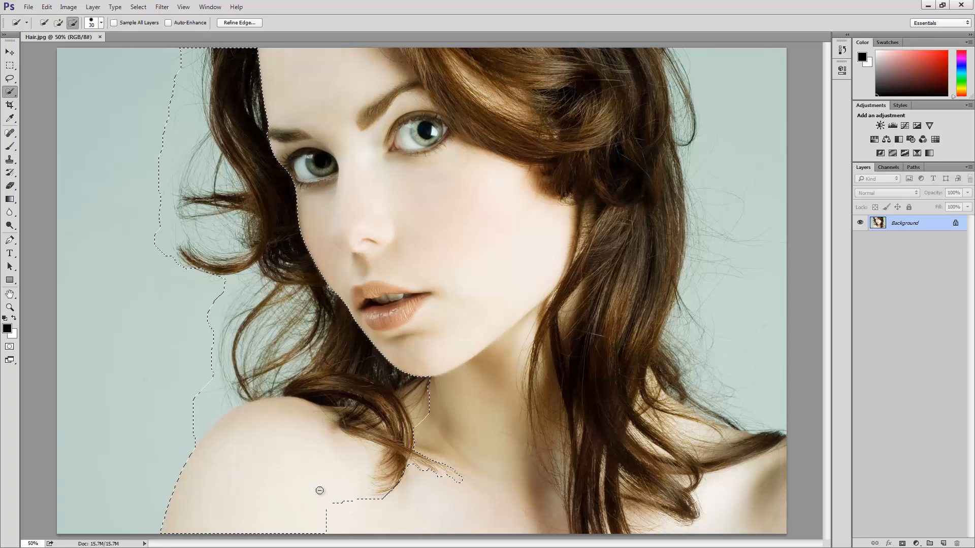
mouse_move(320, 490)
left_mouse_down()
mouse_move(303, 469)
mouse_move(363, 468)
left_mouse_up()
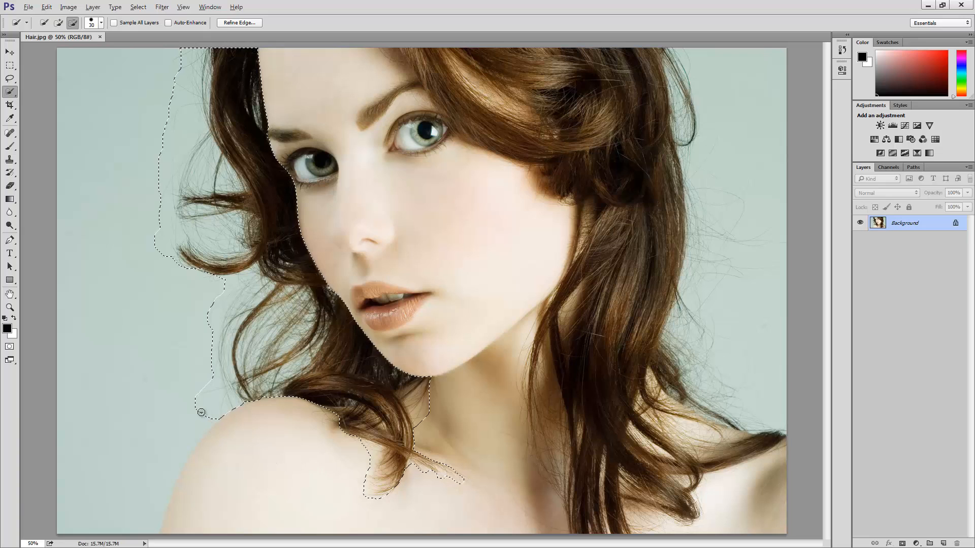
mouse_move(201, 412)
left_mouse_down()
mouse_move(200, 402)
mouse_move(207, 409)
left_mouse_up()
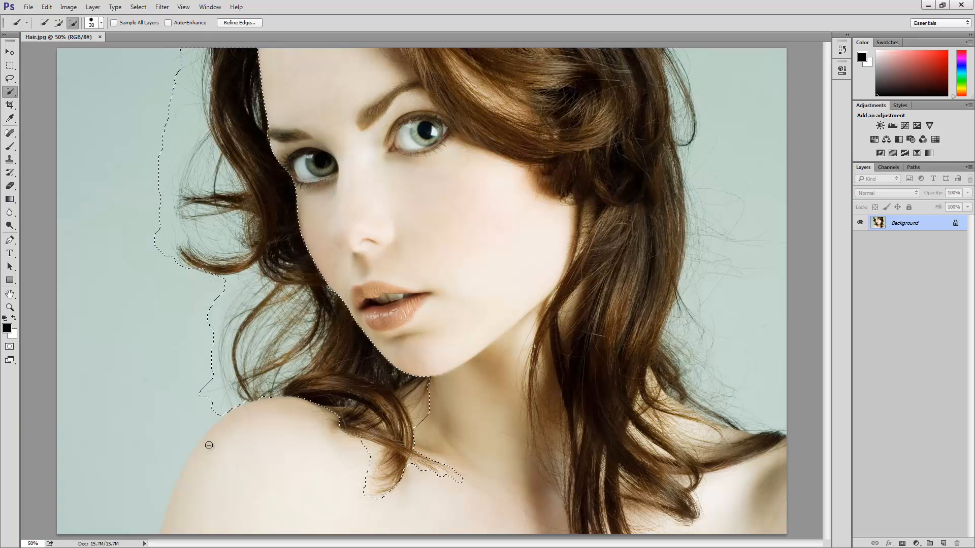
key("alt")
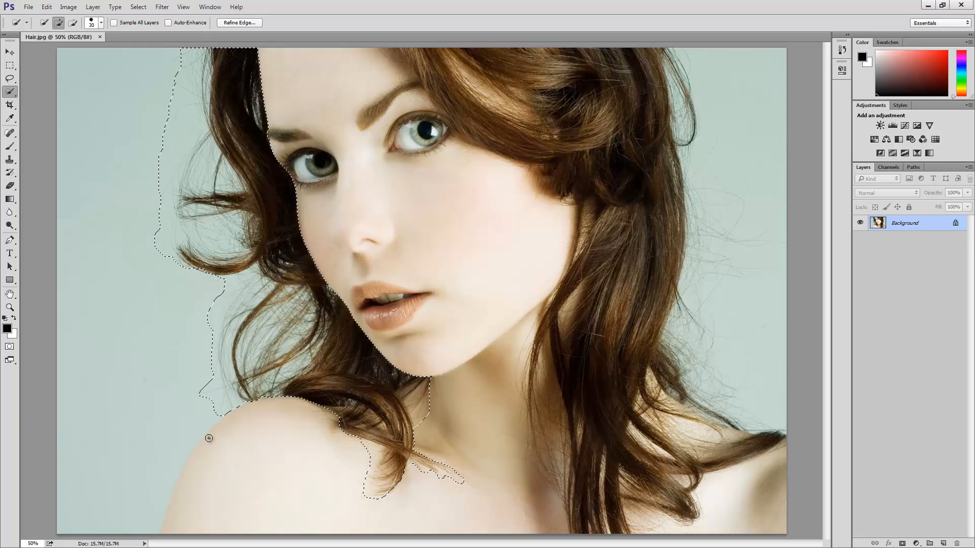
left_click(216, 406, "alt")
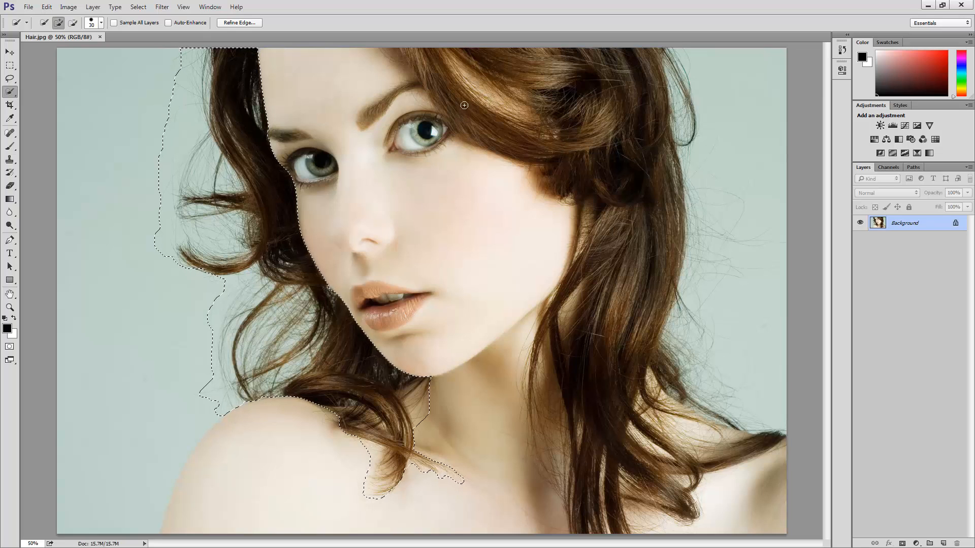
- Add the hair above the forehead and down the right side of the face to the selection, including the strands along the neck
mouse_move(464, 105)
left_mouse_down()
mouse_move(431, 69)
mouse_move(394, 54)
left_mouse_up()
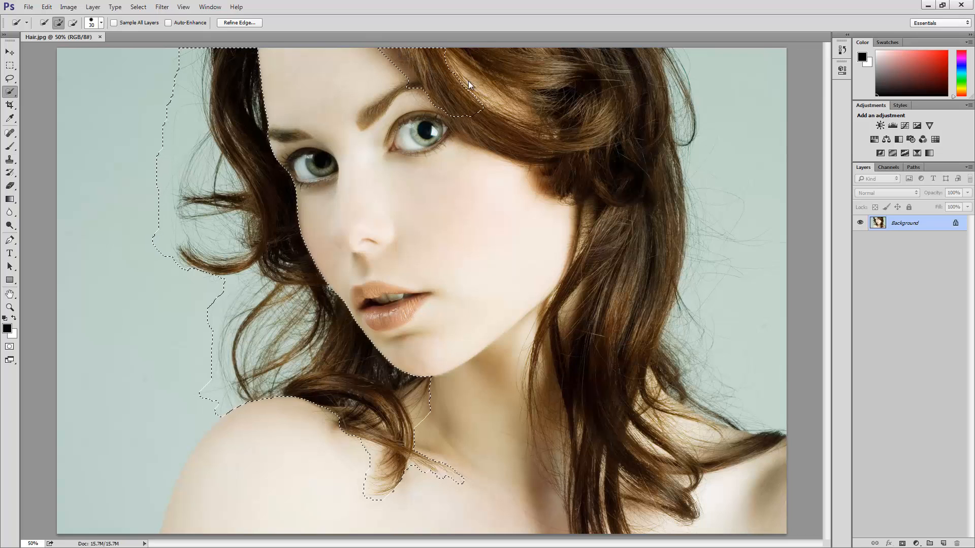
mouse_move(468, 81)
left_mouse_down()
mouse_move(439, 56)
mouse_move(582, 72)
mouse_move(674, 64)
mouse_move(679, 134)
mouse_move(654, 158)
mouse_move(656, 212)
mouse_move(644, 221)
mouse_move(600, 190)
mouse_move(620, 256)
mouse_move(613, 300)
mouse_move(624, 391)
mouse_move(616, 378)
mouse_move(596, 380)
mouse_move(597, 332)
mouse_move(666, 355)
mouse_move(667, 371)
mouse_move(623, 399)
left_mouse_up()
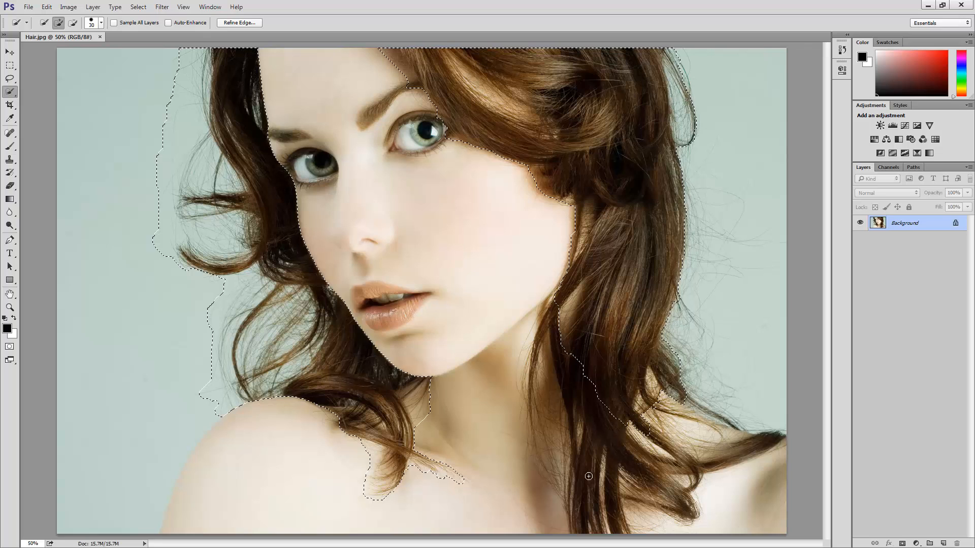
mouse_move(588, 476)
left_mouse_down()
mouse_move(565, 463)
mouse_move(560, 422)
mouse_move(660, 395)
mouse_move(689, 352)
mouse_move(678, 321)
mouse_move(699, 241)
mouse_move(692, 211)
left_mouse_up()
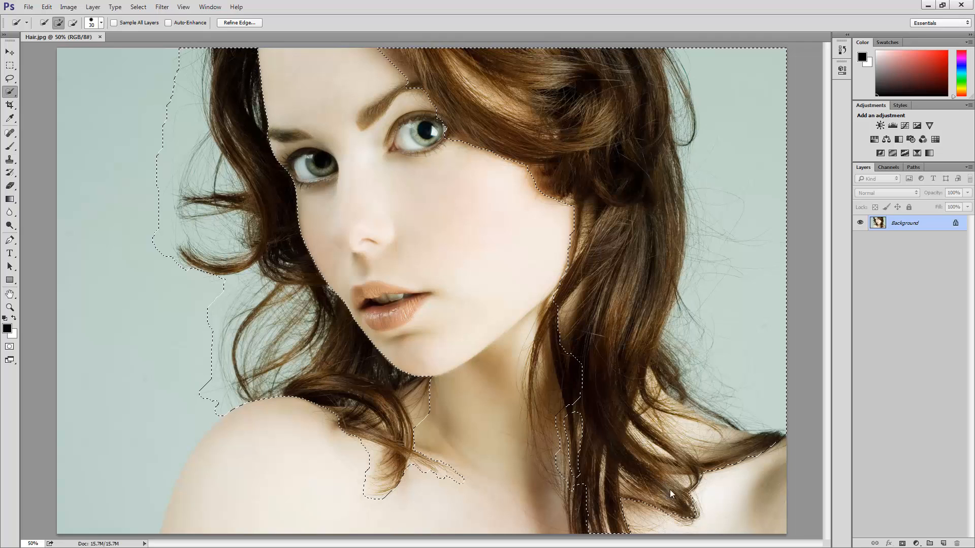
mouse_move(579, 398)
left_mouse_down()
mouse_move(555, 380)
mouse_move(550, 440)
left_mouse_up()
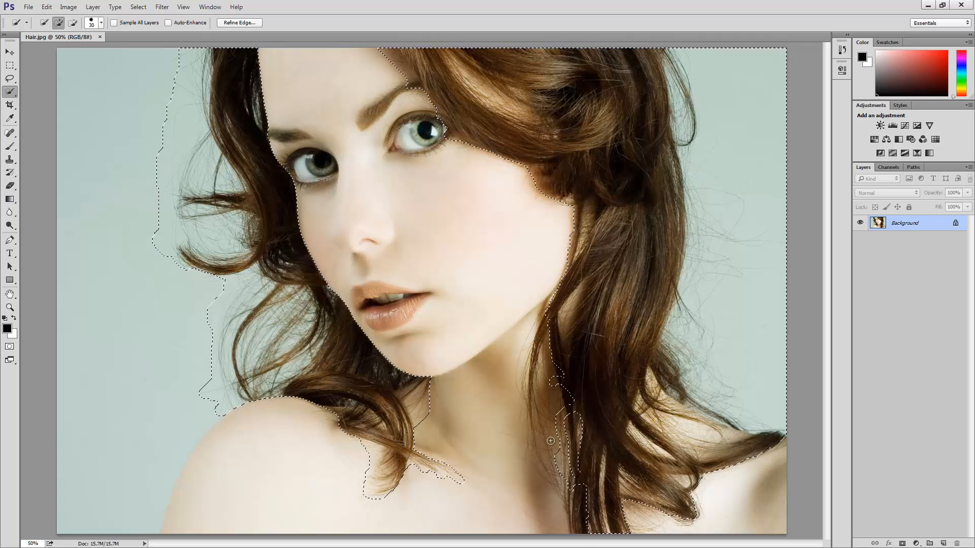
left_click_drag(558, 481, 578, 506)
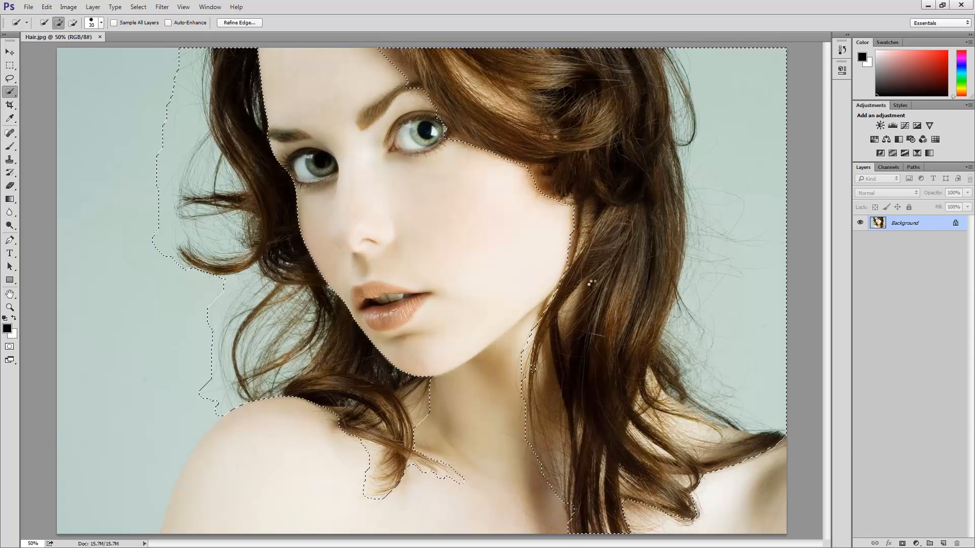
- Subtract the excess background right of the hair and the skin spill beside the eye from the selection
key("alt")
mouse_move(759, 319)
left_mouse_down()
mouse_move(773, 299)
mouse_move(766, 202)
mouse_move(729, 81)
mouse_move(709, 250)
mouse_move(720, 211)
mouse_move(663, 95)
left_mouse_up()
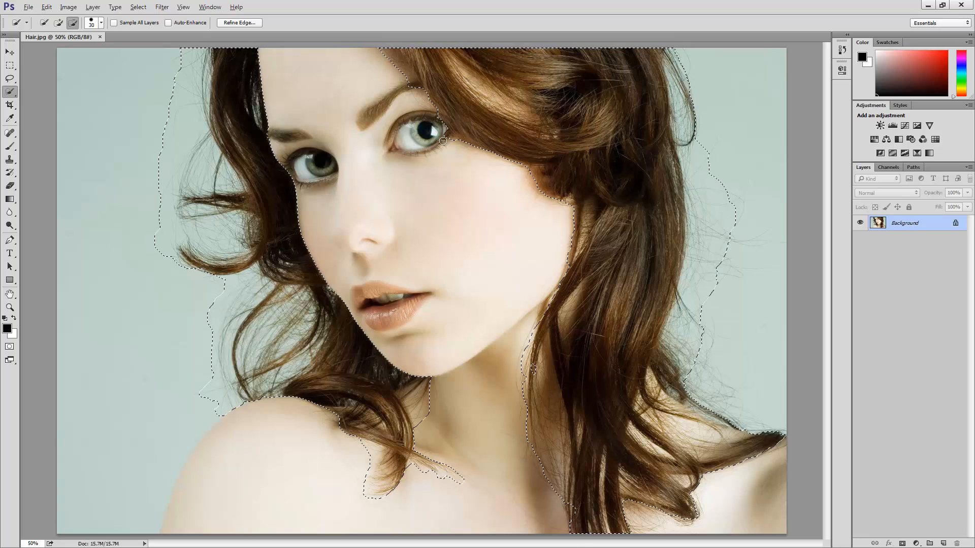
left_click_drag(443, 138, 454, 145)
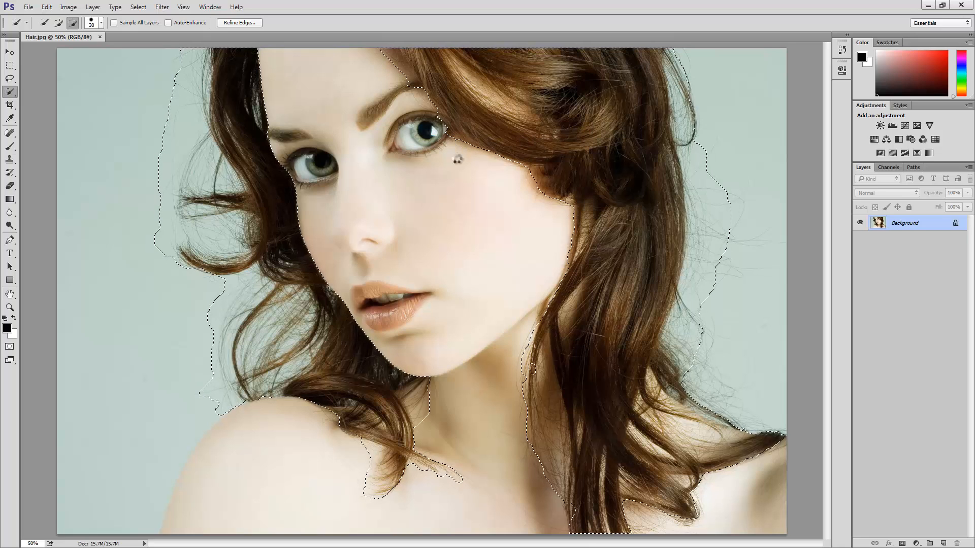
mouse_move(410, 79)
left_mouse_down()
mouse_move(397, 70)
mouse_move(387, 85)
mouse_move(421, 81)
mouse_move(414, 60)
mouse_move(420, 77)
mouse_move(449, 85)
left_mouse_up()
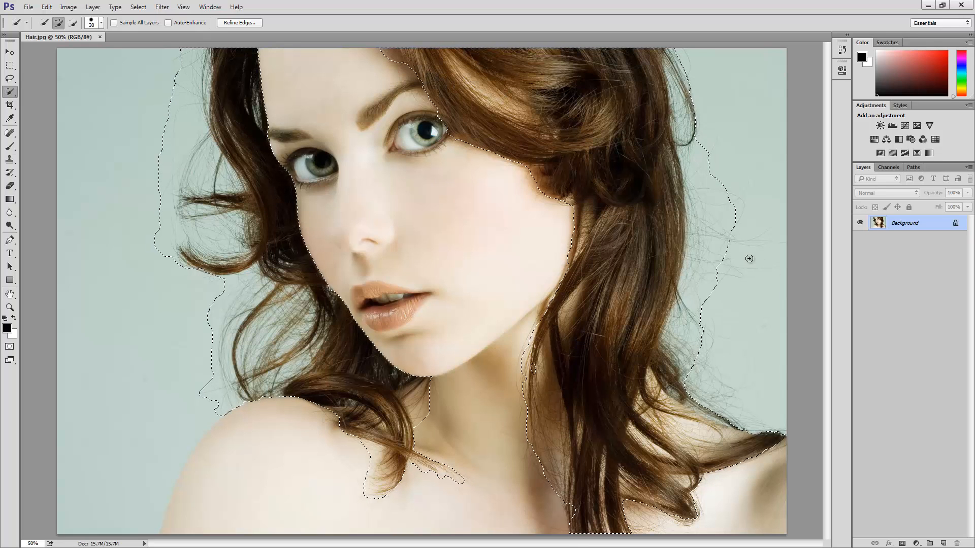
- Extend the selection over the flyaway strands right of the hair and tidy it around the lowest hair ends
mouse_move(748, 257)
left_mouse_down()
mouse_move(722, 265)
mouse_move(718, 279)
left_mouse_up()
mouse_move(727, 239)
left_mouse_down()
mouse_move(729, 224)
mouse_move(707, 228)
mouse_move(703, 330)
mouse_move(716, 359)
mouse_move(706, 414)
mouse_move(697, 342)
mouse_move(705, 333)
mouse_move(707, 394)
left_mouse_up()
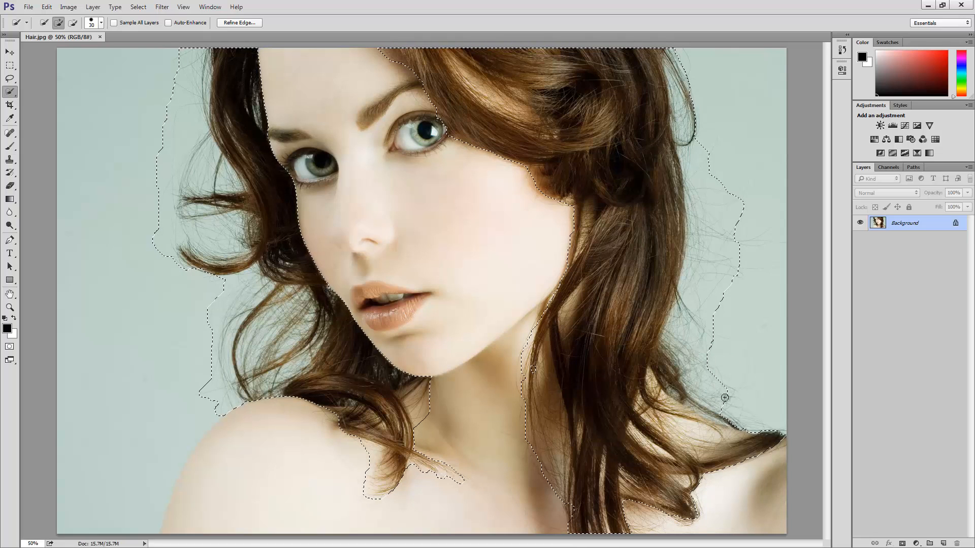
left_click_drag(740, 430, 764, 437)
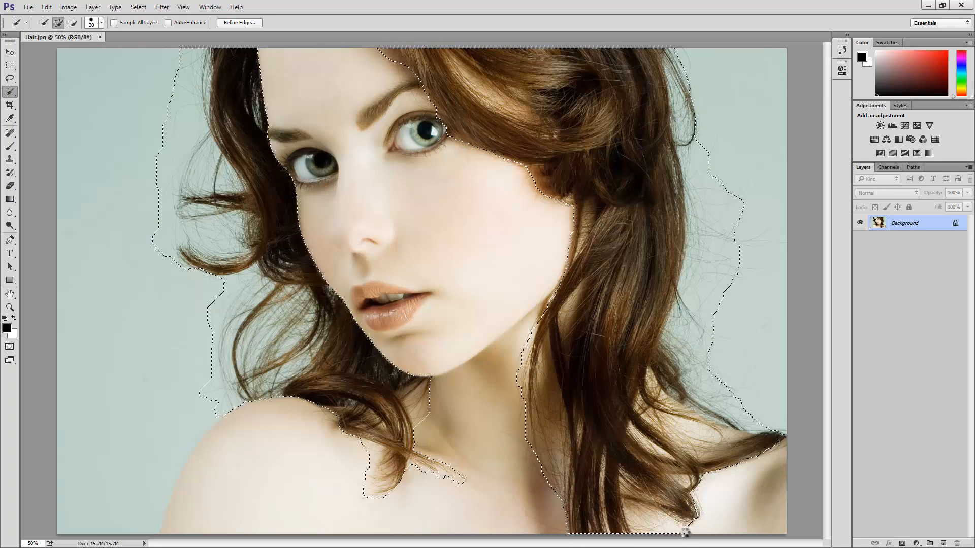
key("alt")
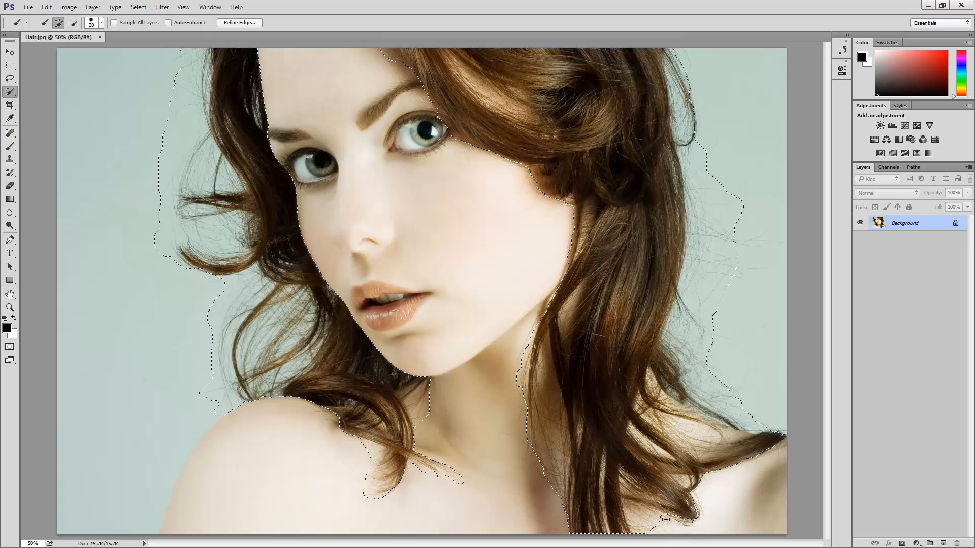
left_click_drag(681, 522, 689, 517)
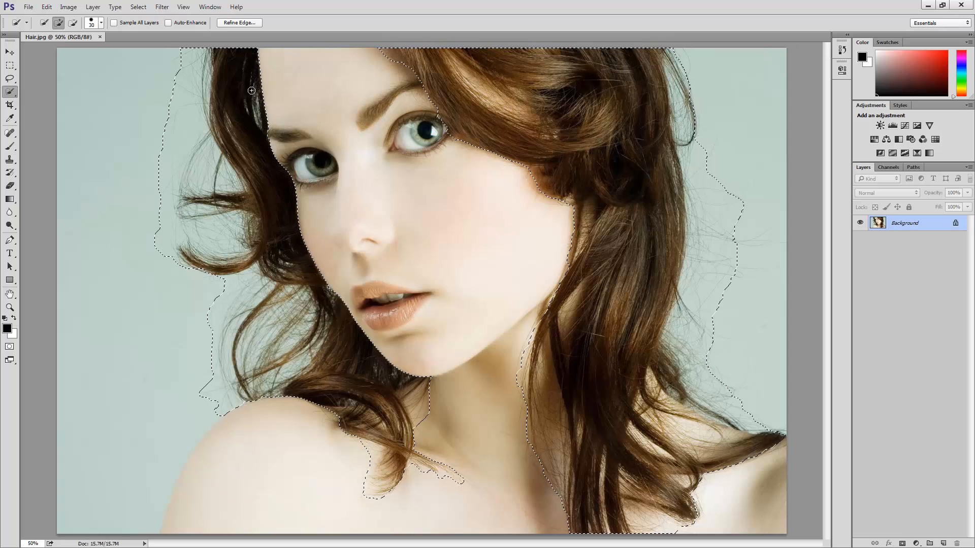
- Open Refine Edge for the hair selection, move the dialog off the hair, and set the refinement brush size to 150
left_click(246, 23)
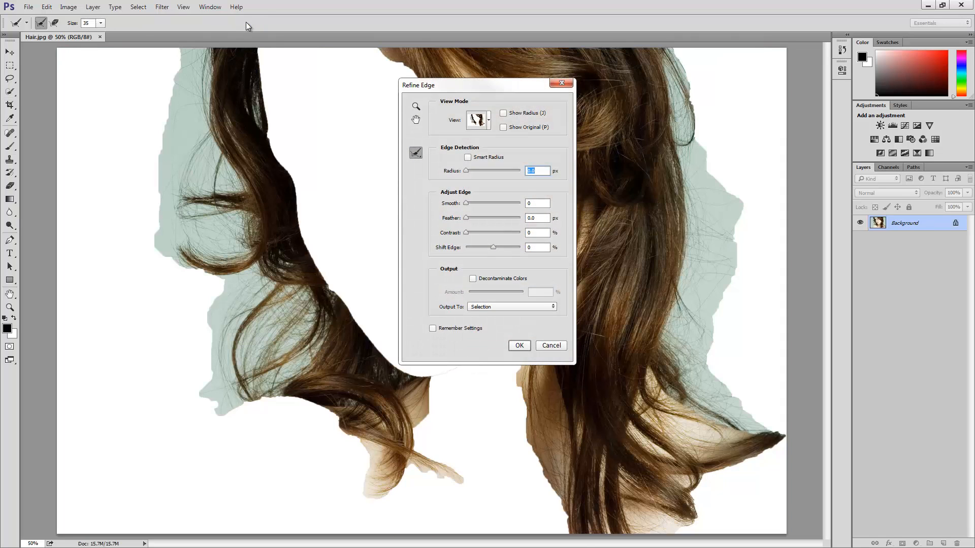
left_click_drag(475, 86, 863, 252)
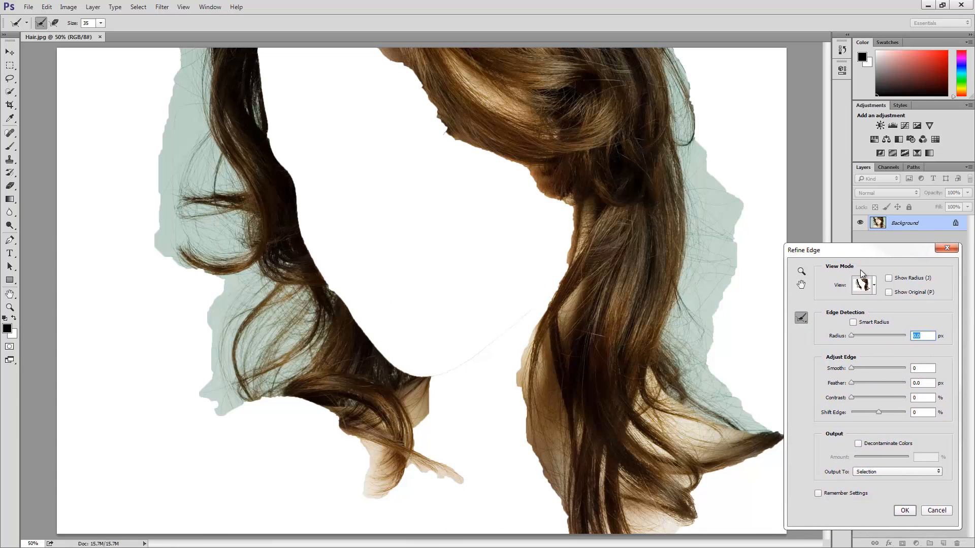
left_click_drag(852, 368, 848, 398)
key("bracketright")
key("bracketright")
key("bracketright")
key("bracketright")
key("bracketright")
key("bracketright")
key("bracketright")
key("bracketright")
key("bracketright")
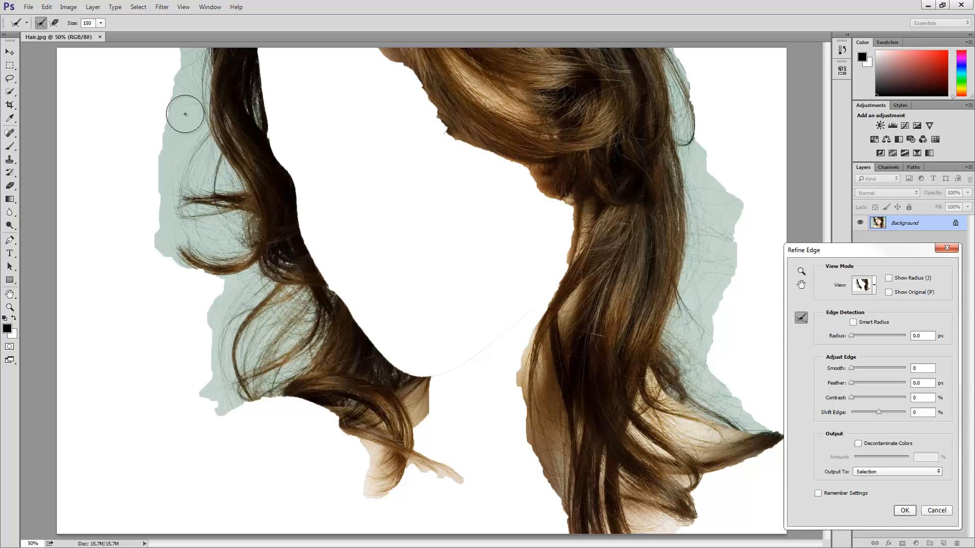
- Brush the Refine Radius over the left hair's outer edge and inside its curls to remove the background between the strands
mouse_move(180, 76)
left_mouse_down()
mouse_move(183, 55)
mouse_move(198, 54)
mouse_move(195, 89)
mouse_move(183, 93)
mouse_move(184, 59)
mouse_move(193, 137)
mouse_move(175, 116)
mouse_move(169, 131)
mouse_move(178, 98)
mouse_move(166, 177)
mouse_move(187, 124)
mouse_move(190, 163)
mouse_move(229, 190)
mouse_move(214, 153)
mouse_move(163, 191)
mouse_move(161, 241)
mouse_move(170, 249)
mouse_move(195, 222)
mouse_move(211, 247)
mouse_move(231, 227)
left_mouse_up()
mouse_move(222, 222)
left_mouse_down()
mouse_move(198, 232)
mouse_move(186, 220)
mouse_move(171, 238)
mouse_move(173, 269)
mouse_move(210, 294)
mouse_move(257, 282)
mouse_move(204, 293)
mouse_move(221, 330)
left_mouse_up()
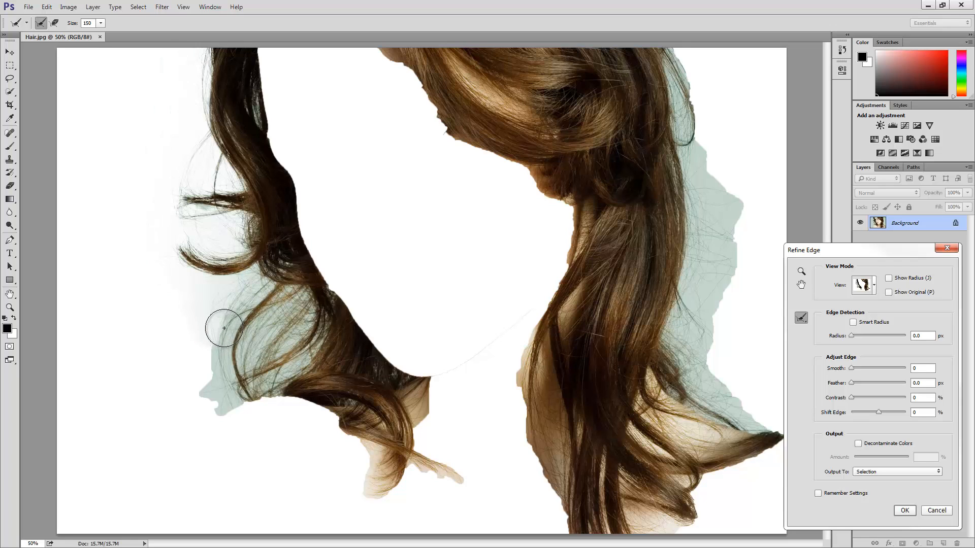
left_click_drag(206, 212, 229, 224)
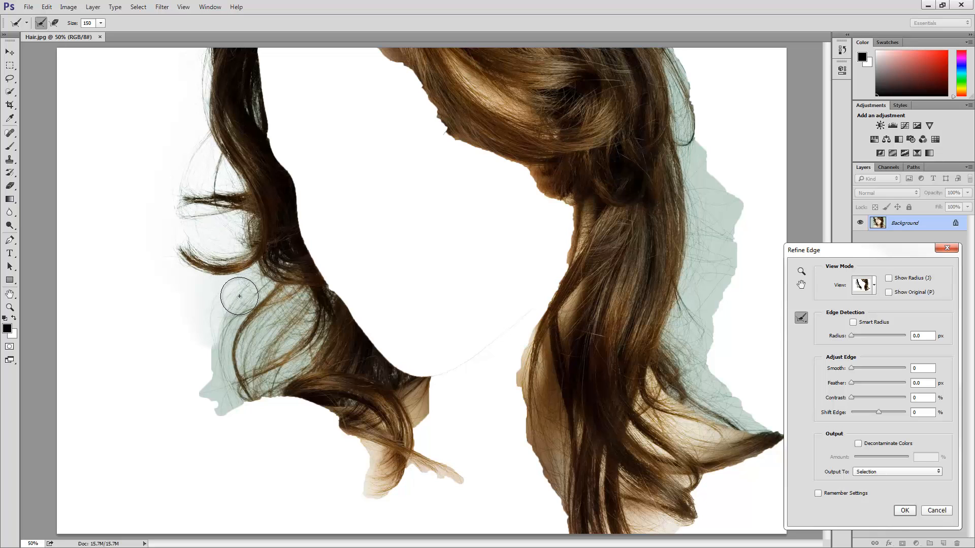
mouse_move(212, 385)
left_mouse_down()
mouse_move(231, 363)
mouse_move(234, 340)
mouse_move(225, 343)
mouse_move(224, 331)
mouse_move(258, 285)
mouse_move(250, 283)
mouse_move(218, 366)
left_mouse_up()
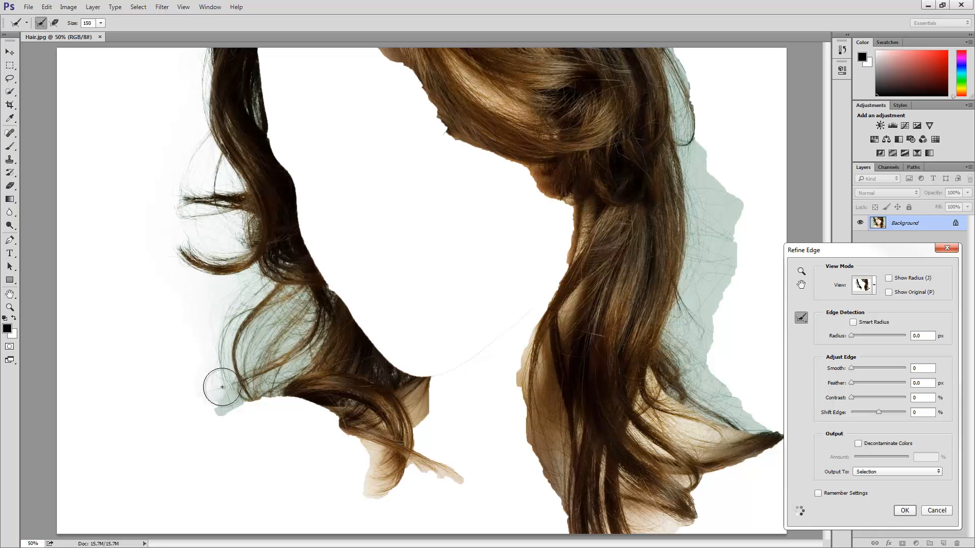
left_click_drag(218, 413, 247, 361)
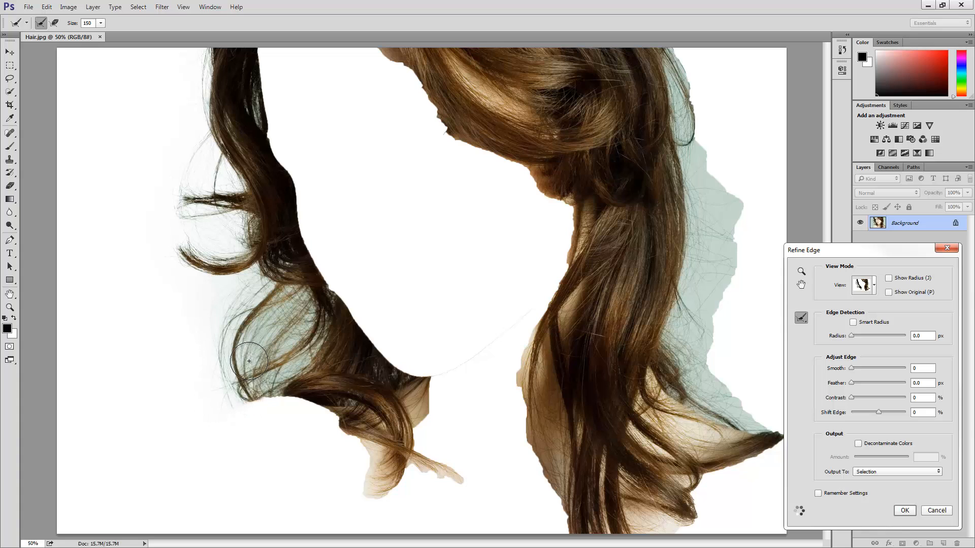
mouse_move(263, 336)
left_mouse_down()
mouse_move(262, 325)
mouse_move(254, 355)
mouse_move(272, 380)
mouse_move(312, 327)
mouse_move(302, 312)
mouse_move(276, 326)
mouse_move(260, 366)
mouse_move(205, 399)
left_mouse_up()
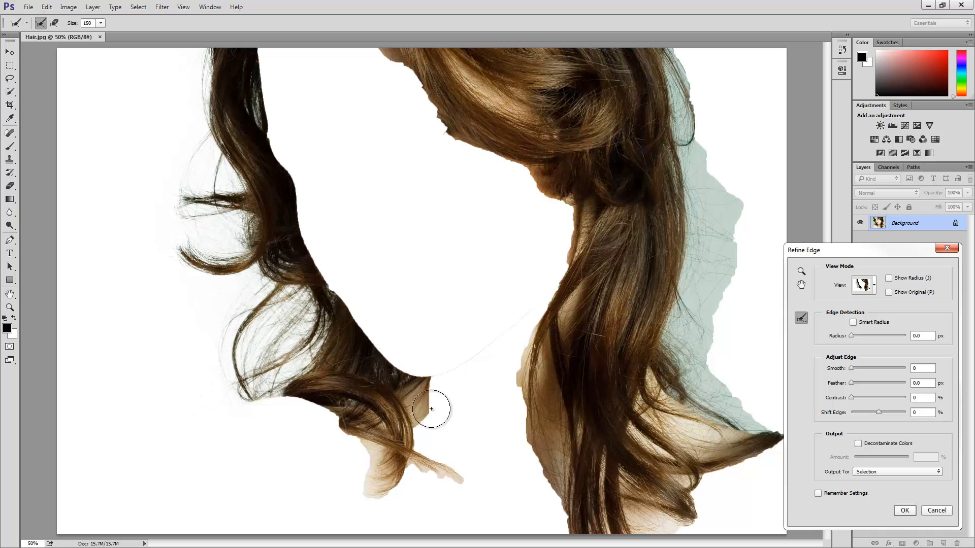
- Refine the left hair's lower ends around the neck and shoulder with Refine Radius, and erase the stray refinement below the chin
mouse_move(425, 409)
left_mouse_down()
mouse_move(507, 336)
mouse_move(529, 302)
mouse_move(461, 359)
mouse_move(453, 411)
mouse_move(534, 303)
left_mouse_up()
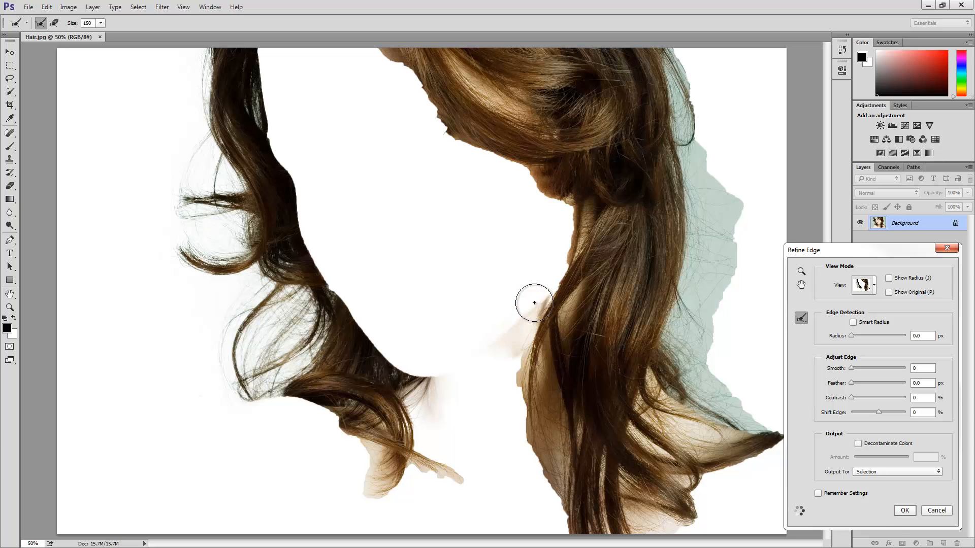
key("alt")
mouse_move(516, 327)
left_mouse_down()
mouse_move(494, 357)
mouse_move(540, 290)
mouse_move(465, 339)
left_mouse_up()
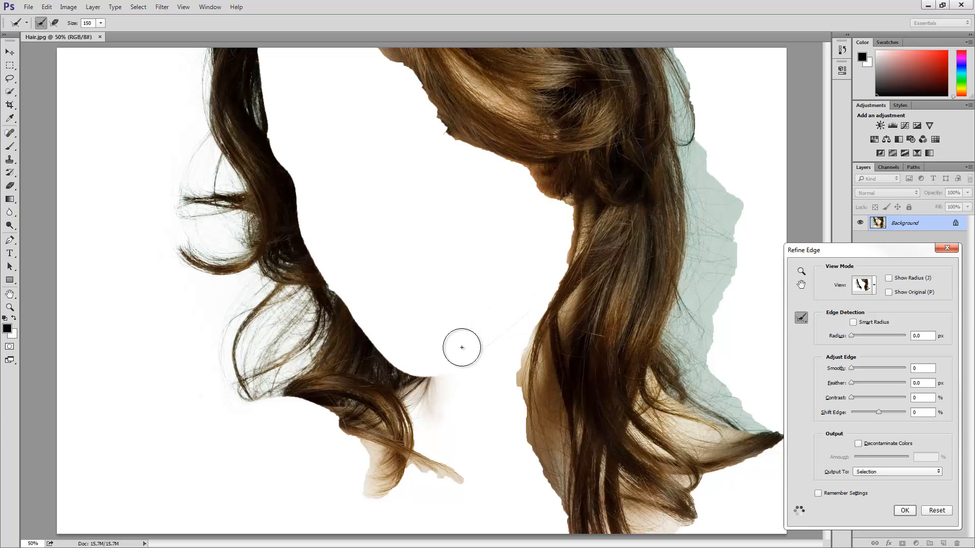
mouse_move(431, 466)
left_mouse_down()
mouse_move(462, 481)
mouse_move(420, 464)
mouse_move(427, 452)
mouse_move(471, 445)
mouse_move(424, 445)
mouse_move(449, 389)
mouse_move(459, 457)
left_mouse_up()
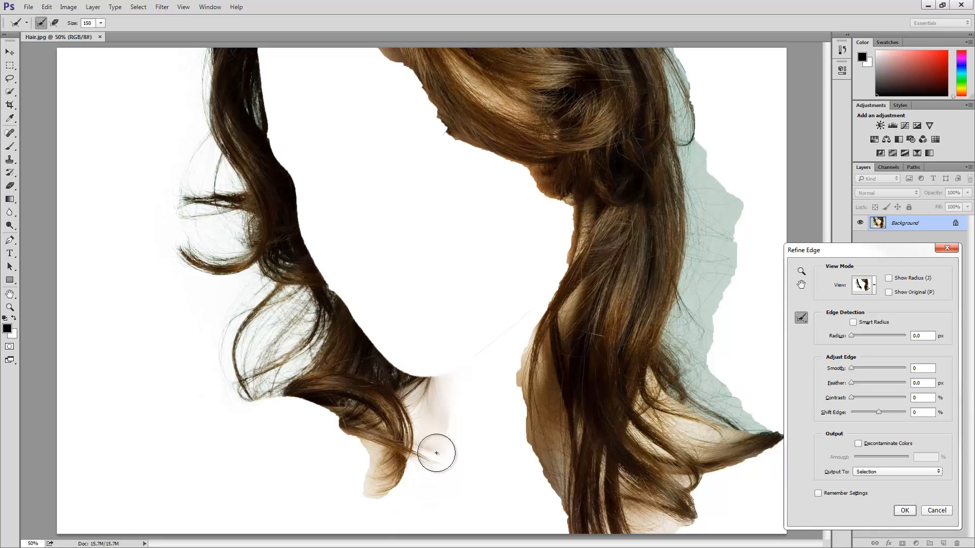
mouse_move(382, 478)
left_mouse_down()
mouse_move(365, 461)
mouse_move(374, 488)
mouse_move(378, 463)
mouse_move(344, 432)
mouse_move(283, 403)
left_mouse_up()
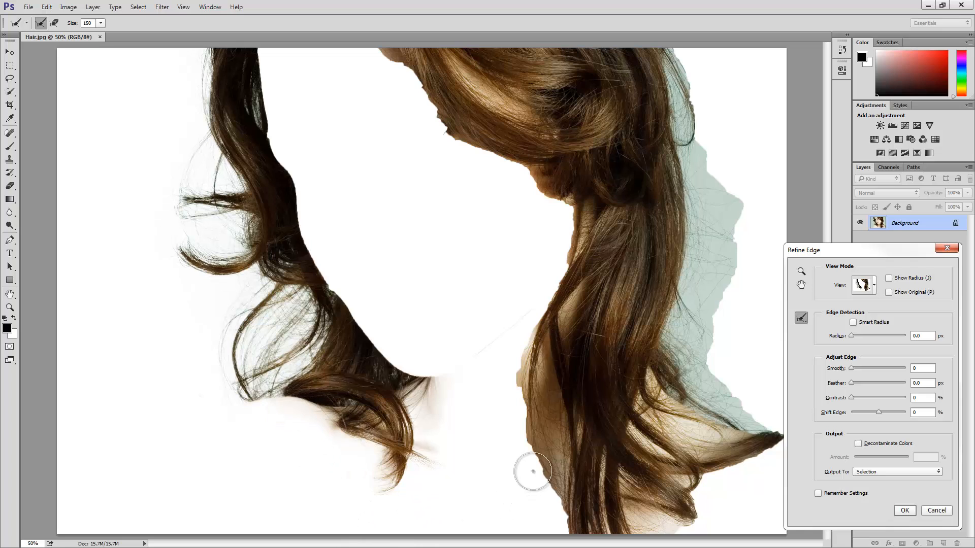
- Refine the right hair's neck edge, outer flyaway strands and face-side edge, and erase the unwanted refinement beside the eye
mouse_move(559, 461)
left_mouse_down()
mouse_move(567, 532)
mouse_move(532, 406)
mouse_move(530, 369)
mouse_move(555, 332)
mouse_move(555, 399)
mouse_move(571, 441)
mouse_move(566, 517)
mouse_move(541, 383)
mouse_move(544, 355)
mouse_move(553, 358)
left_mouse_up()
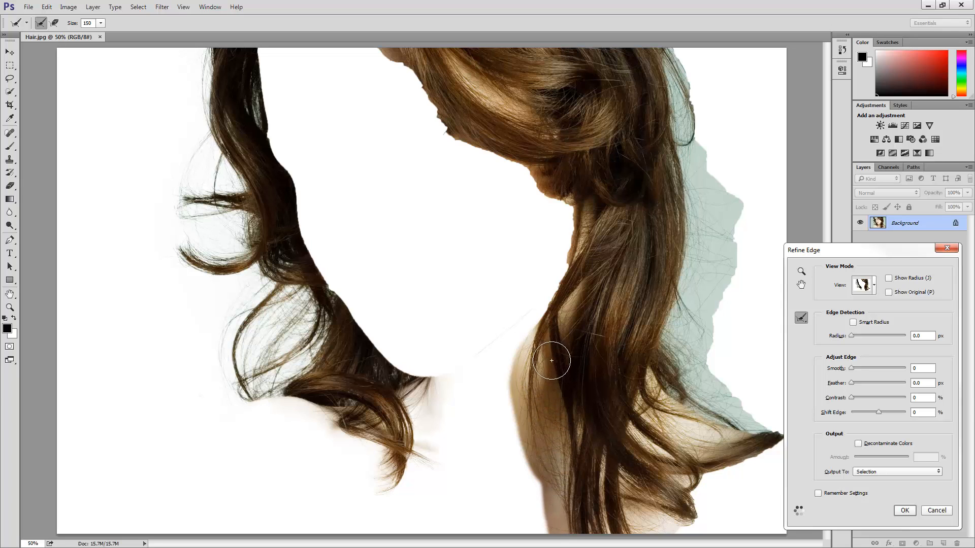
mouse_move(739, 411)
left_mouse_down()
mouse_move(760, 427)
mouse_move(684, 383)
mouse_move(708, 393)
mouse_move(693, 311)
mouse_move(689, 318)
mouse_move(688, 347)
mouse_move(703, 335)
mouse_move(714, 292)
mouse_move(684, 325)
mouse_move(671, 391)
mouse_move(703, 272)
mouse_move(703, 218)
mouse_move(708, 210)
mouse_move(695, 322)
mouse_move(723, 298)
mouse_move(742, 218)
mouse_move(707, 165)
mouse_move(704, 205)
mouse_move(668, 54)
mouse_move(677, 102)
left_mouse_up()
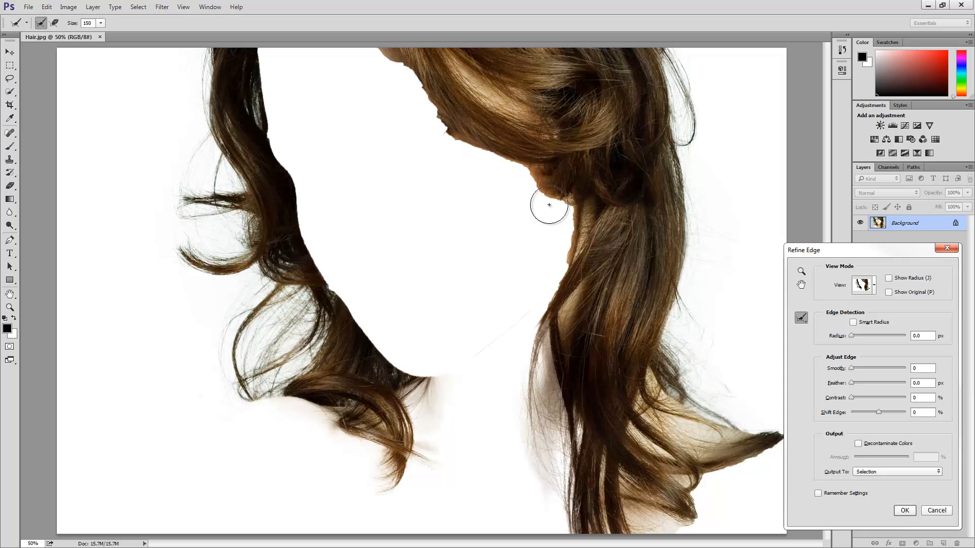
mouse_move(564, 211)
left_mouse_down()
mouse_move(527, 178)
mouse_move(458, 145)
mouse_move(421, 77)
mouse_move(381, 58)
mouse_move(375, 42)
mouse_move(394, 44)
left_mouse_up()
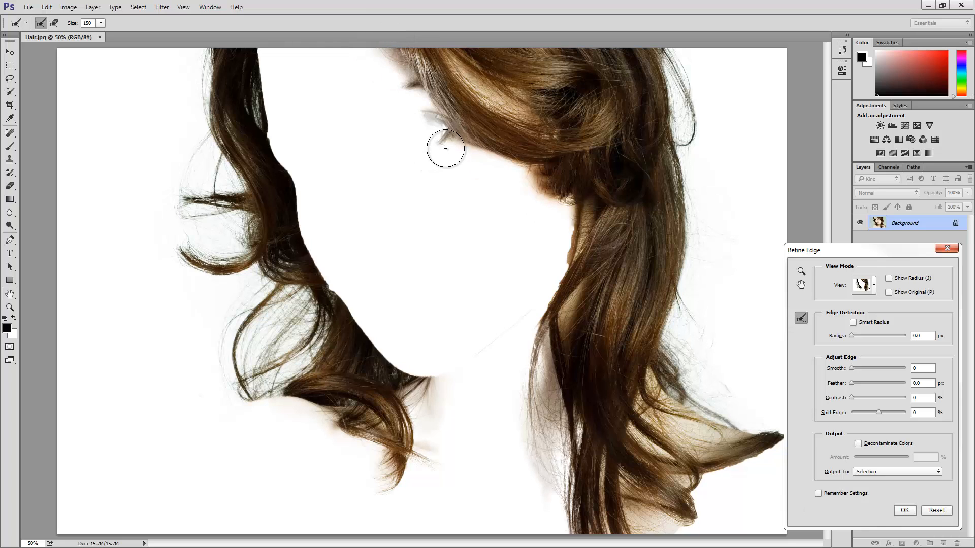
left_click_drag(445, 148, 425, 120)
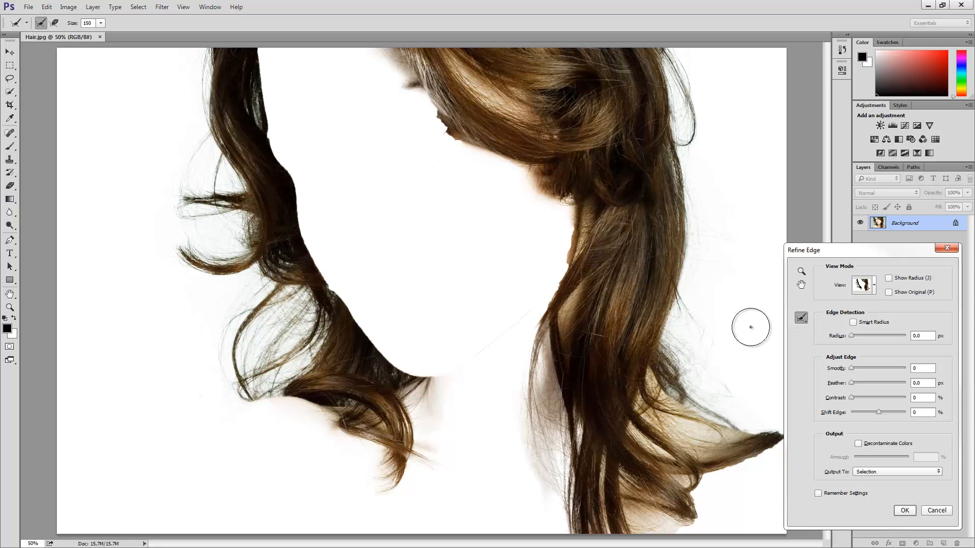
- Output the refined edge as a Selection and apply Refine Edge
left_click(867, 472)
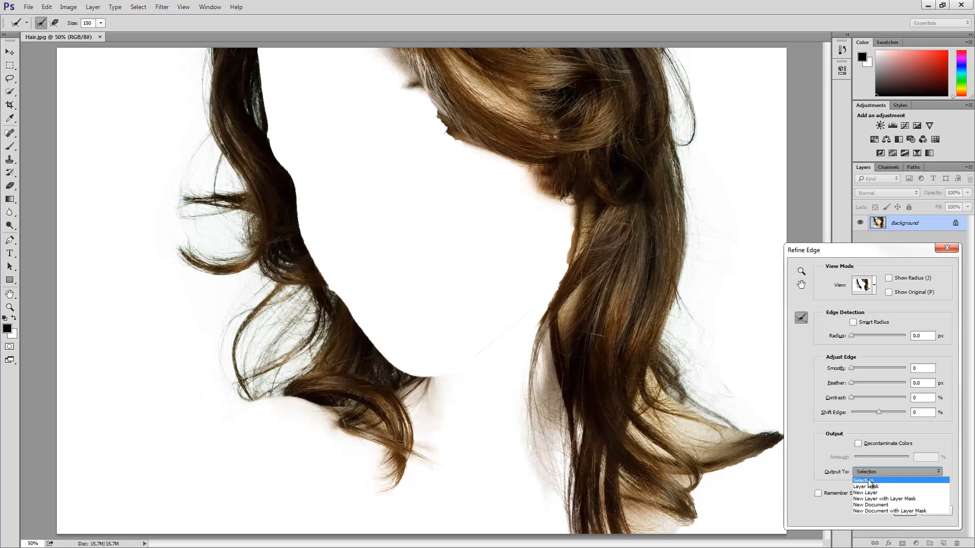
left_click(869, 481)
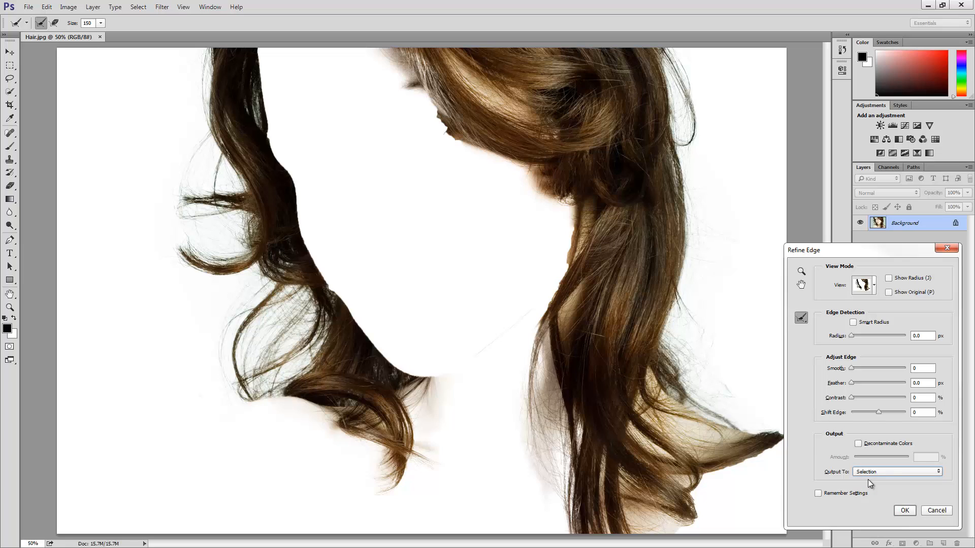
left_click(902, 511)
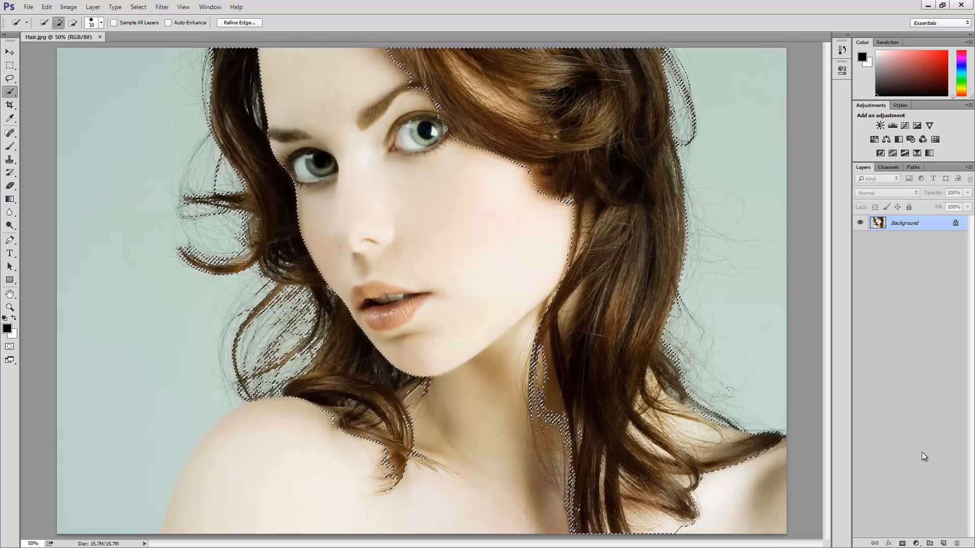
- Add a Black & White adjustment layer from the hair selection with the Default preset and collapse its properties
left_click(915, 543)
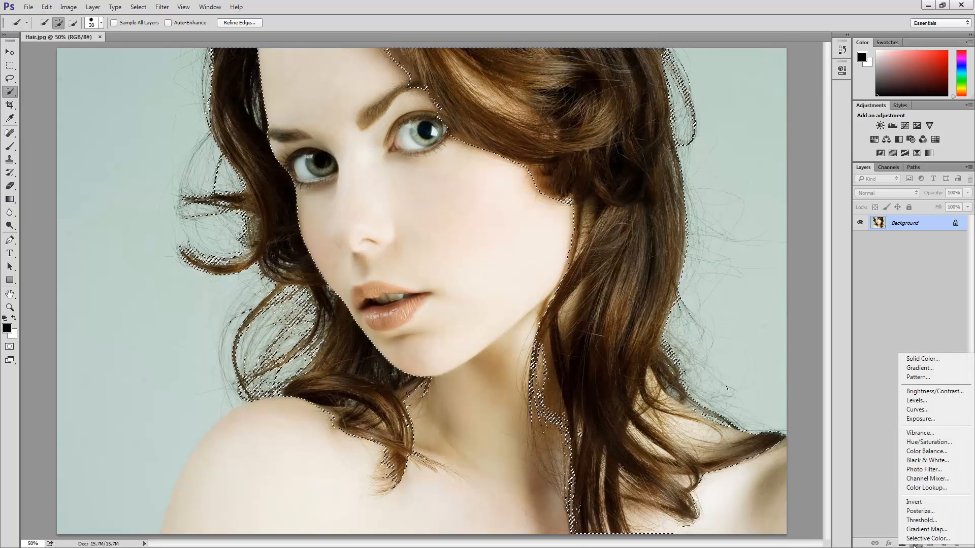
left_click(945, 462)
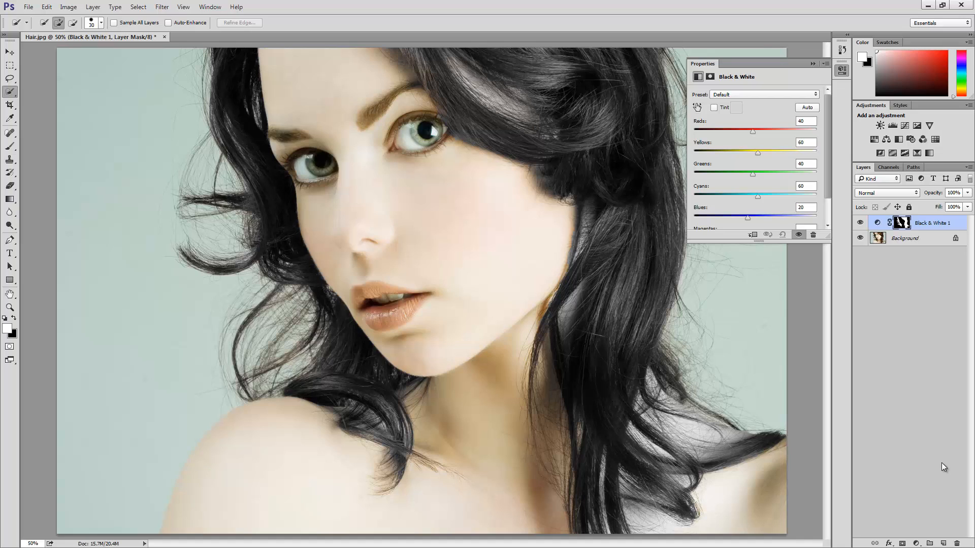
left_click(841, 71)
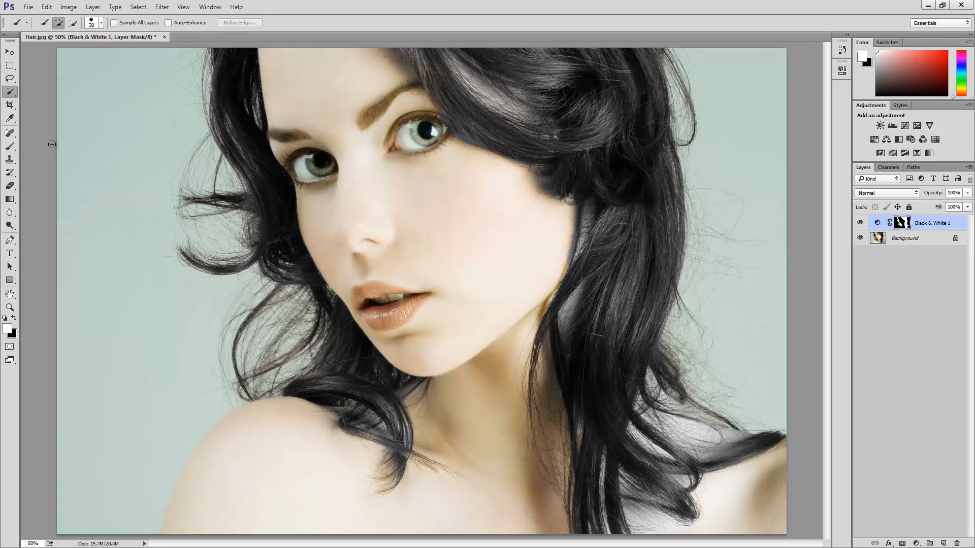
- Paint black on the adjustment's layer mask with a 175 px Brush over the light band of hair above the eye
left_click(11, 147)
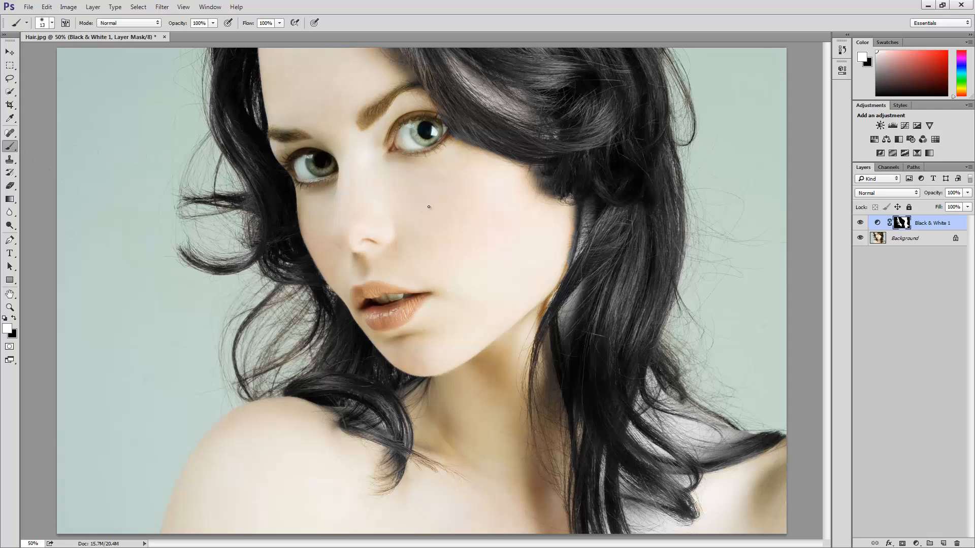
key("bracketright")
key("bracketright")
key("bracketright")
key("bracketright")
key("bracketright")
key("bracketright")
key("bracketright")
key("bracketright")
key("bracketright")
key("bracketright")
key("bracketright")
key("bracketright")
key("x")
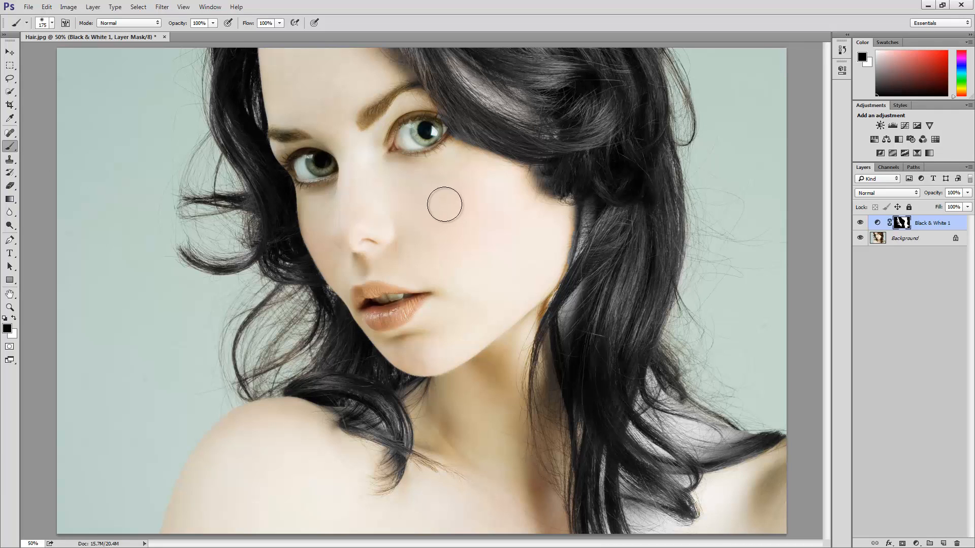
key("bracketleft")
key("bracketleft")
key("bracketright")
key("bracketright")
mouse_move(451, 61)
left_mouse_down()
mouse_move(540, 119)
mouse_move(538, 107)
mouse_move(551, 127)
mouse_move(519, 104)
mouse_move(561, 87)
left_mouse_up()
- Paint white on the mask around that band to restore the black-and-white hair, leaving only the skin gap between the strands in colour
key("x")
key("bracketright")
key("bracketright")
key("bracketright")
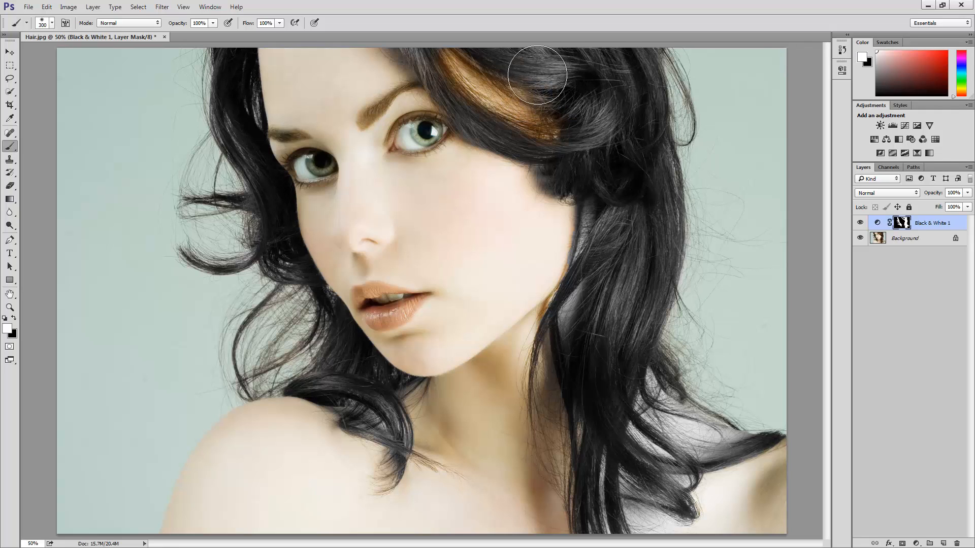
key("bracketleft")
key("bracketleft")
key("bracketleft")
key("bracketleft")
key("bracketleft")
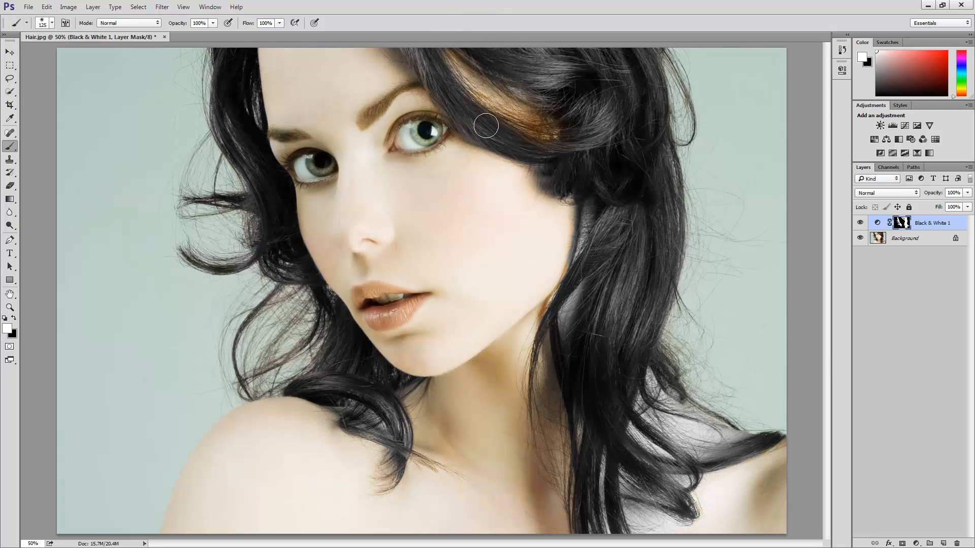
key("bracketright")
key("bracketright")
key("bracketright")
key("bracketright")
key("bracketright")
key("bracketright")
key("bracketright")
- Paint black on the mask with a 200 px Brush along the cheek and jaw edge to bring back the skin colour
key("bracketleft")
key("bracketleft")
key("bracketleft")
key("bracketleft")
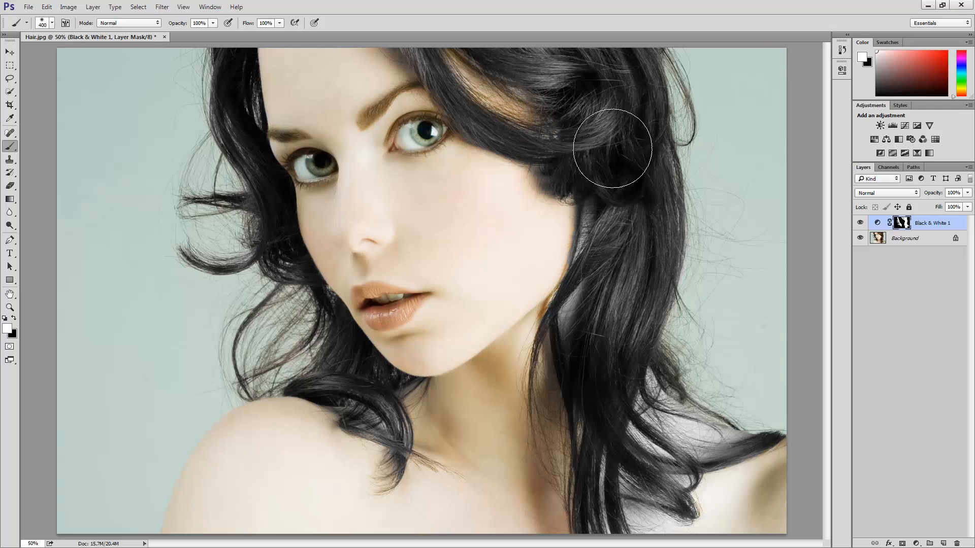
mouse_move(556, 298)
left_mouse_down()
mouse_move(529, 305)
mouse_move(545, 277)
mouse_move(553, 308)
mouse_move(545, 275)
left_mouse_up()
key("x")
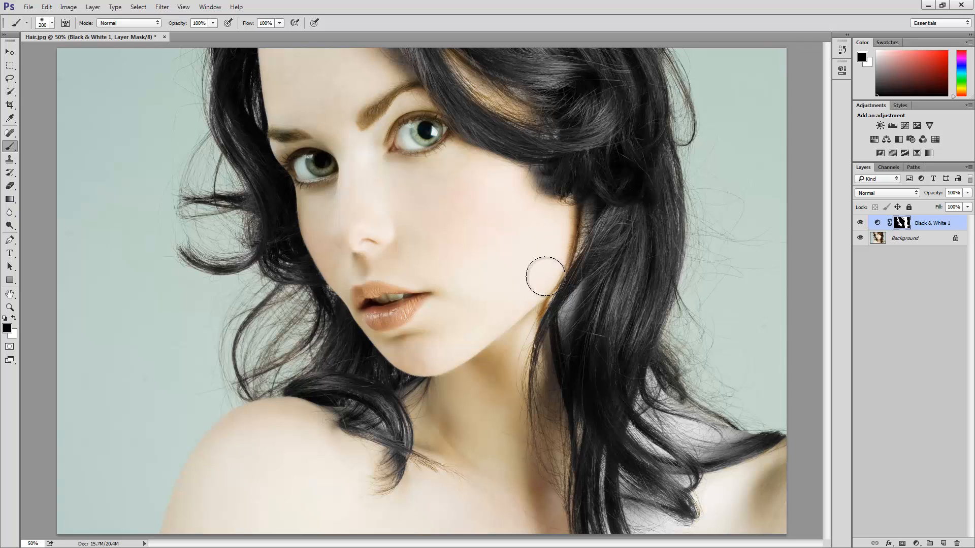
- Paint white on the mask over the strands beside the jaw to restore their black-and-white effect and touch up around the lower right hair
key("x")
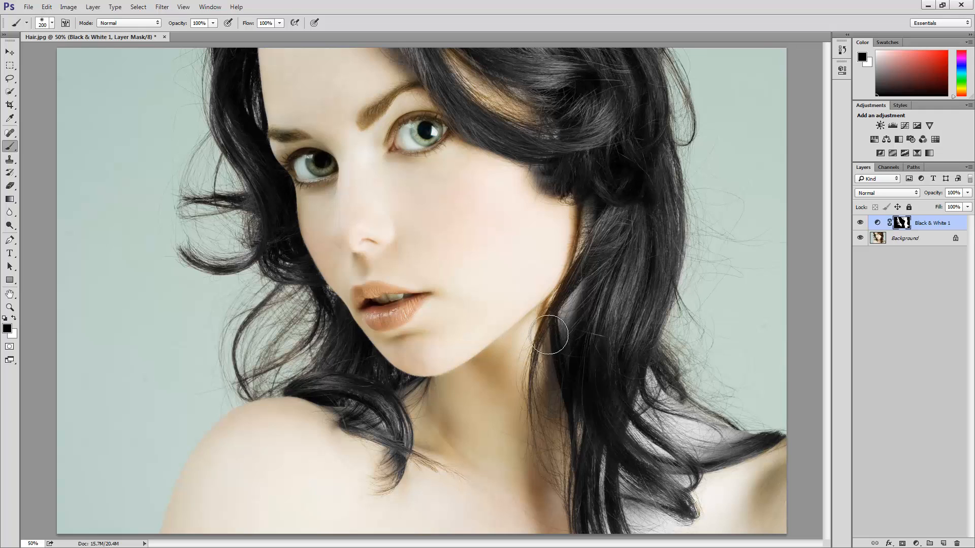
mouse_move(559, 318)
left_mouse_down()
mouse_move(588, 258)
mouse_move(599, 191)
mouse_move(631, 242)
mouse_move(649, 345)
mouse_move(610, 322)
mouse_move(570, 344)
mouse_move(579, 356)
mouse_move(567, 361)
mouse_move(605, 341)
mouse_move(651, 239)
left_mouse_up()
key("x")
mouse_move(577, 364)
left_mouse_down()
mouse_move(560, 399)
mouse_move(570, 357)
mouse_move(662, 412)
mouse_move(706, 422)
mouse_move(752, 422)
mouse_move(773, 395)
left_mouse_up()
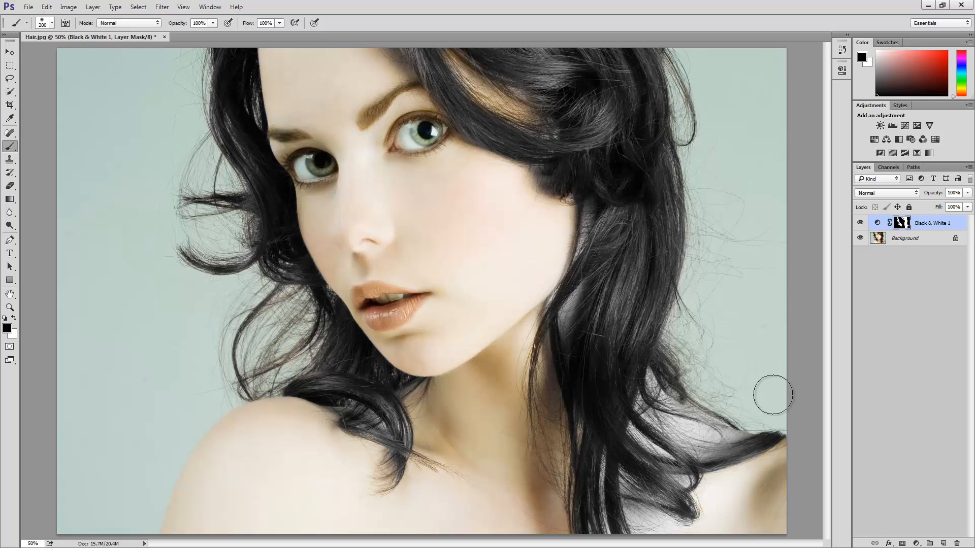
left_click_drag(773, 395, 776, 330)
- Enable Tint on the Black & White adjustment, set the tint colour to dark red #983131, and collapse its properties
double_click(877, 224)
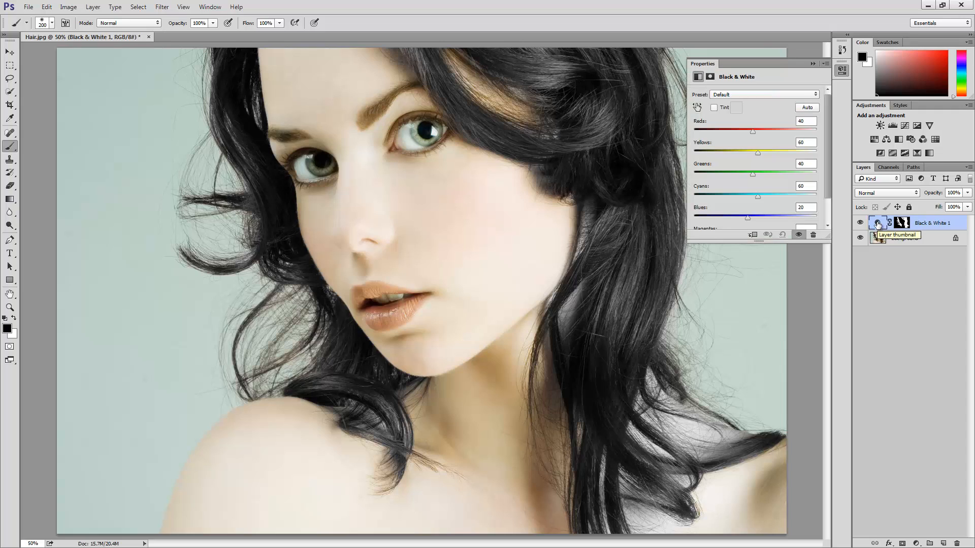
left_click(712, 110)
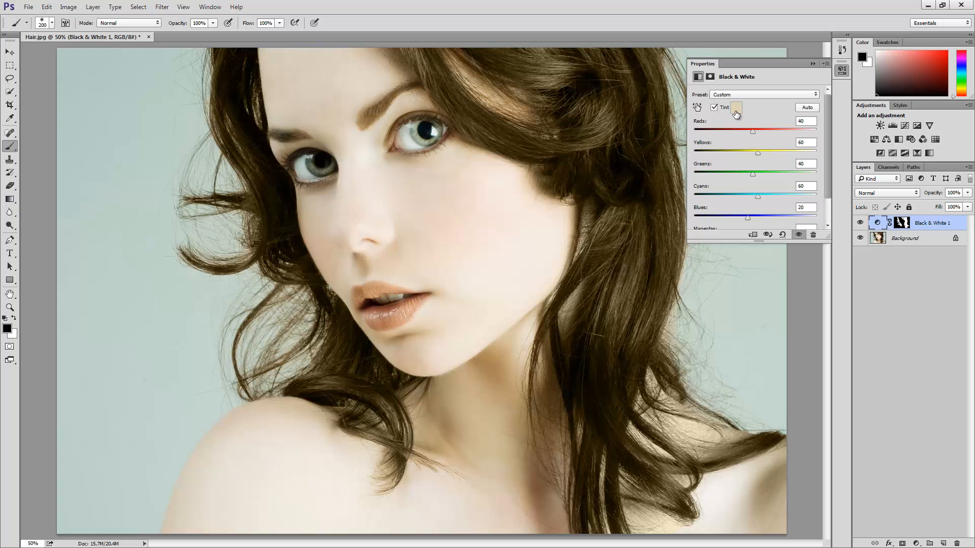
left_click(735, 109)
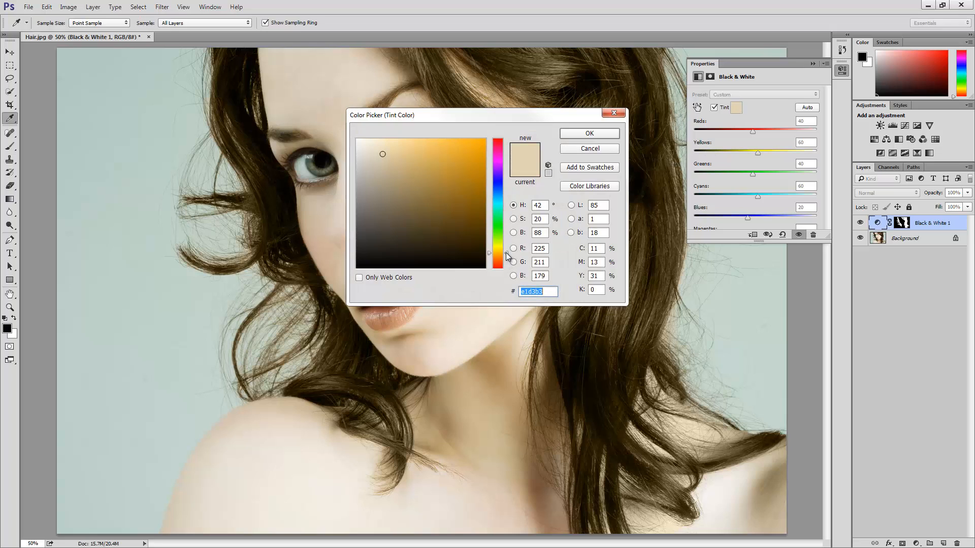
left_click_drag(506, 257, 503, 279)
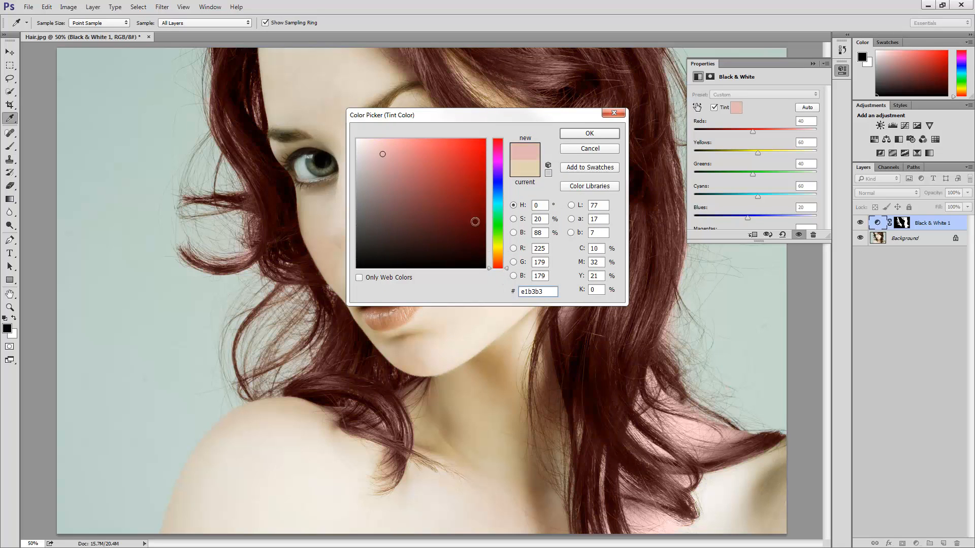
left_click(437, 184)
mouse_move(437, 184)
left_mouse_down()
mouse_move(445, 177)
mouse_move(443, 191)
left_mouse_up()
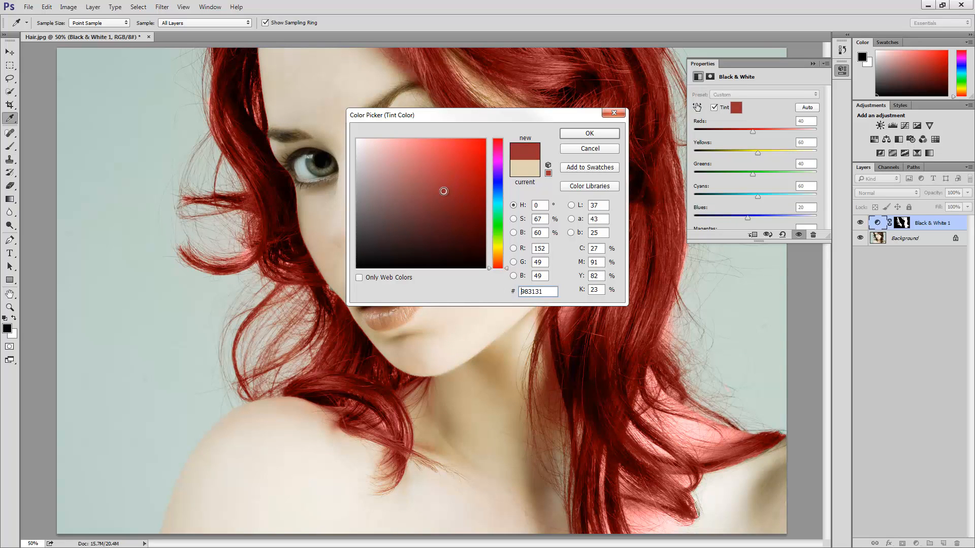
left_click(574, 133)
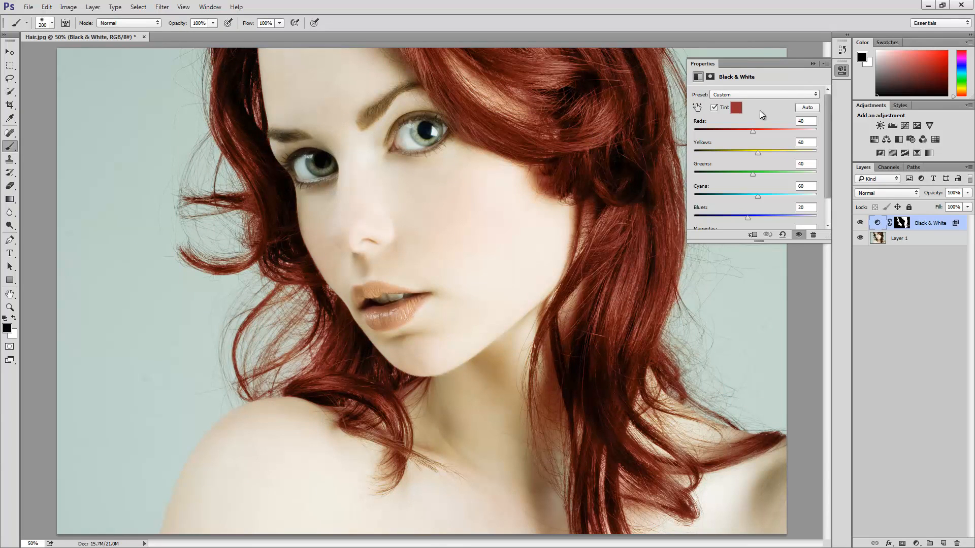
left_click(841, 71)
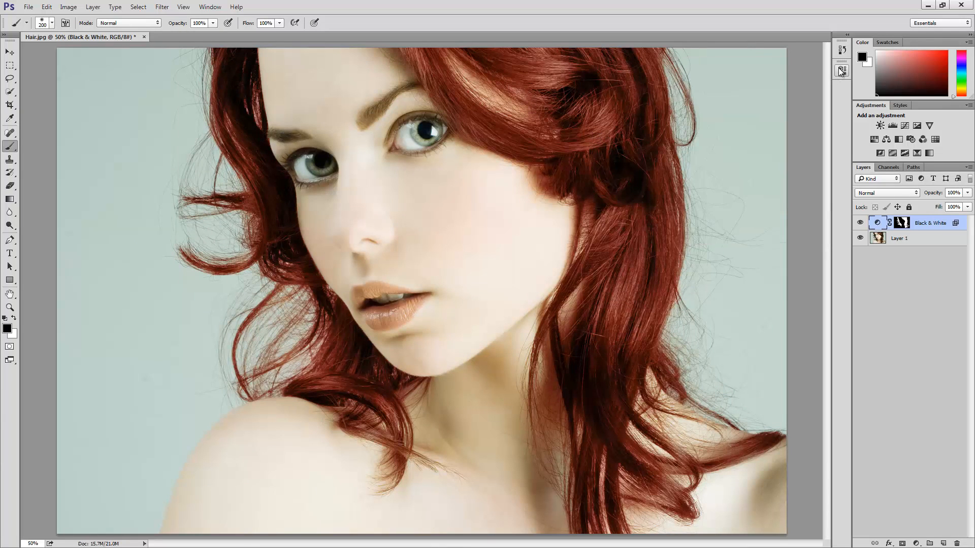